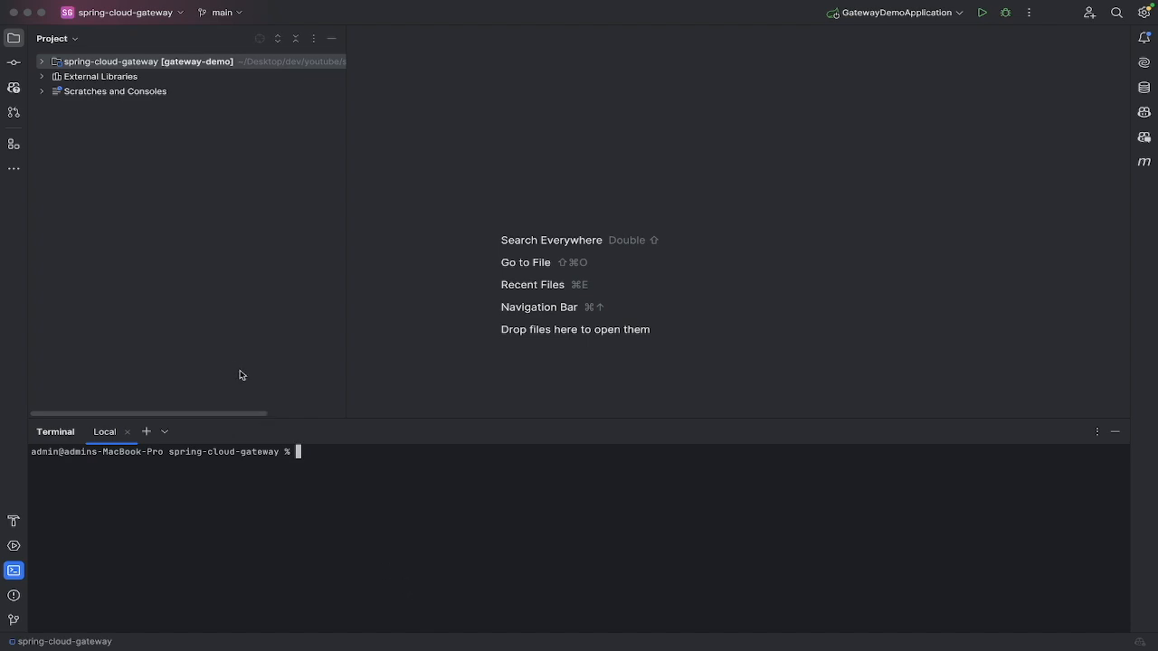
click(42, 62)
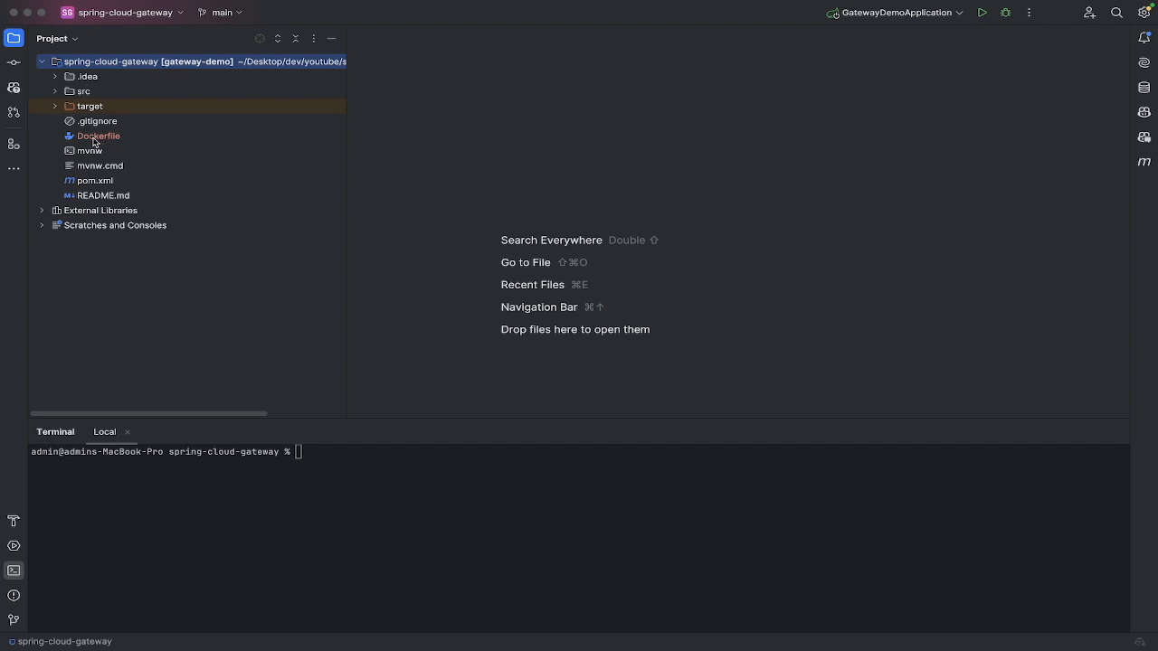
click(98, 141)
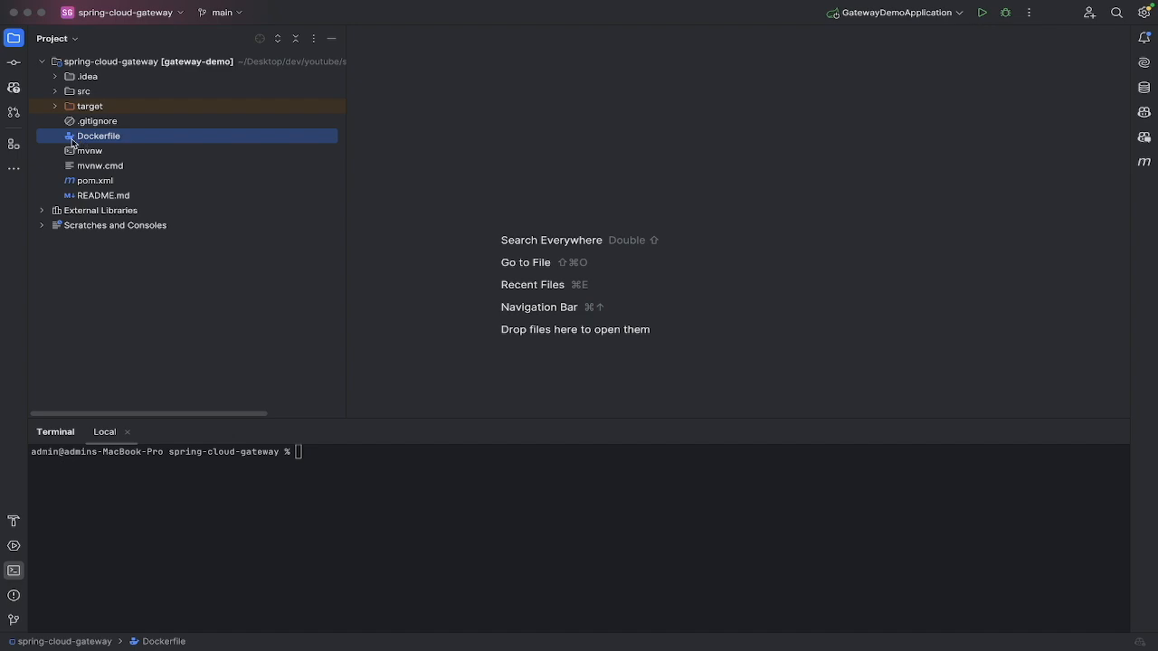
click(359, 459)
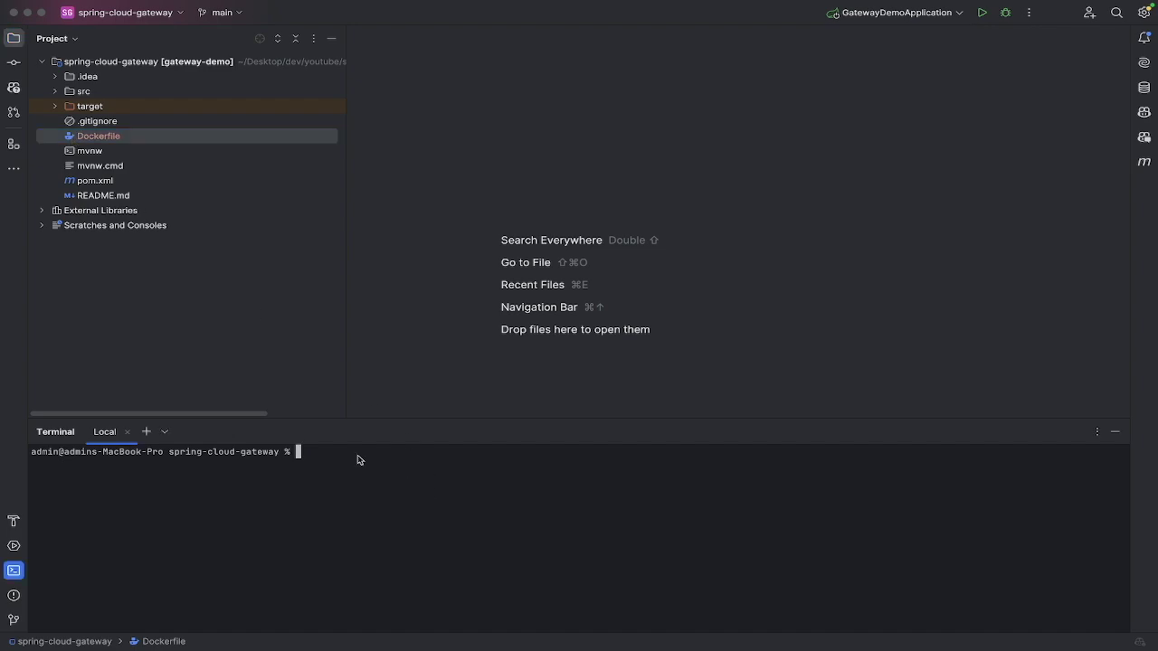
double_click(154, 135)
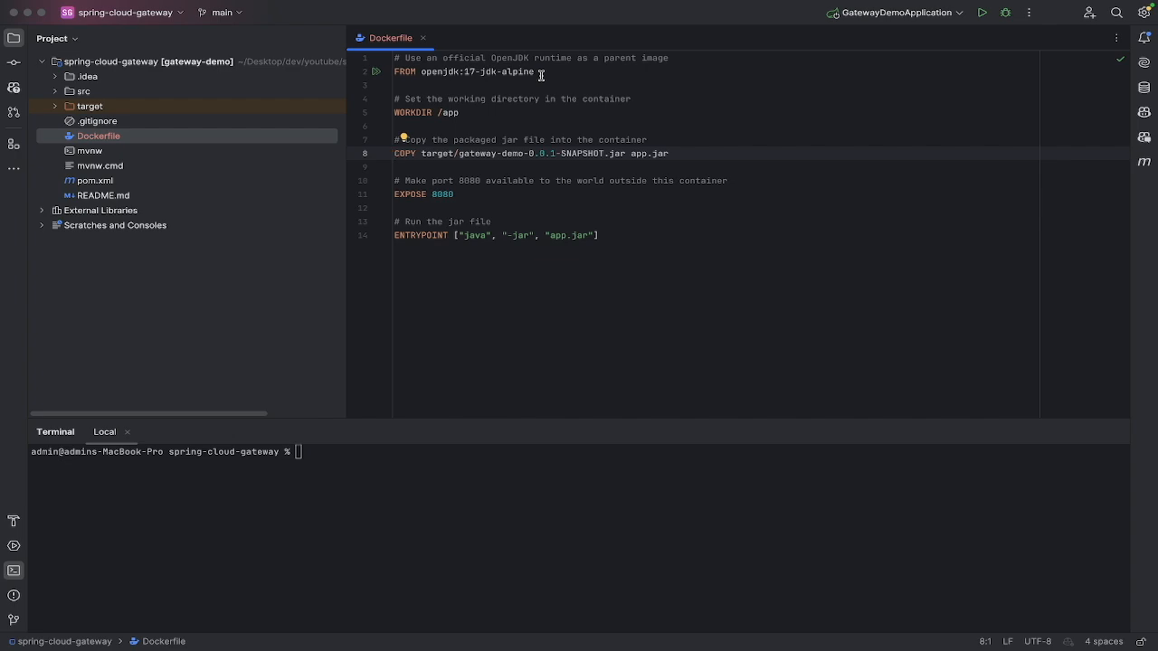
Highlight the FROM openjdk:17-jdk-alpine line, then bring up pom.xml to check the Java version.
drag(540, 71, 406, 71)
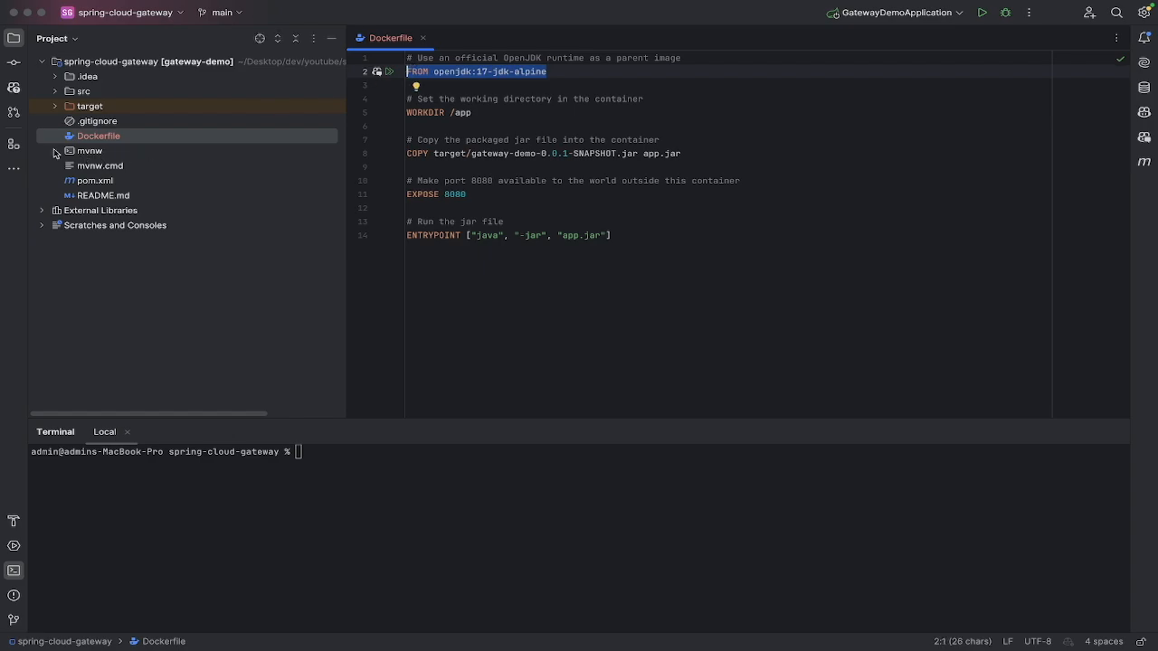
double_click(95, 180)
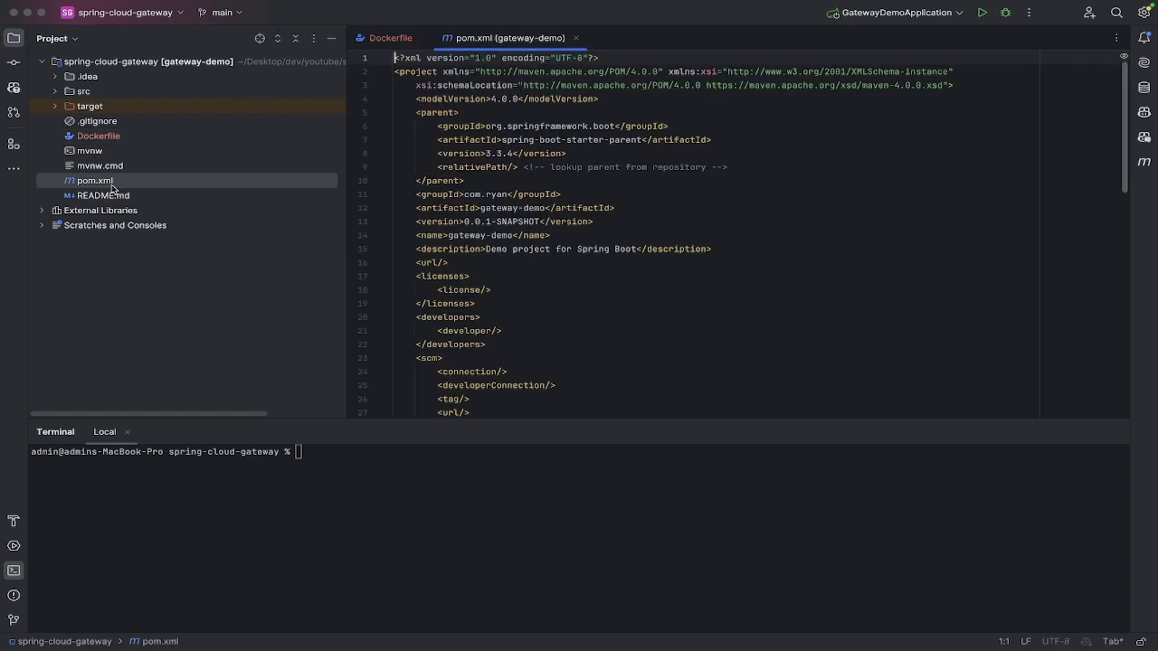
Search pom.xml for 'java' to confirm the project uses Java 17.
click(628, 296)
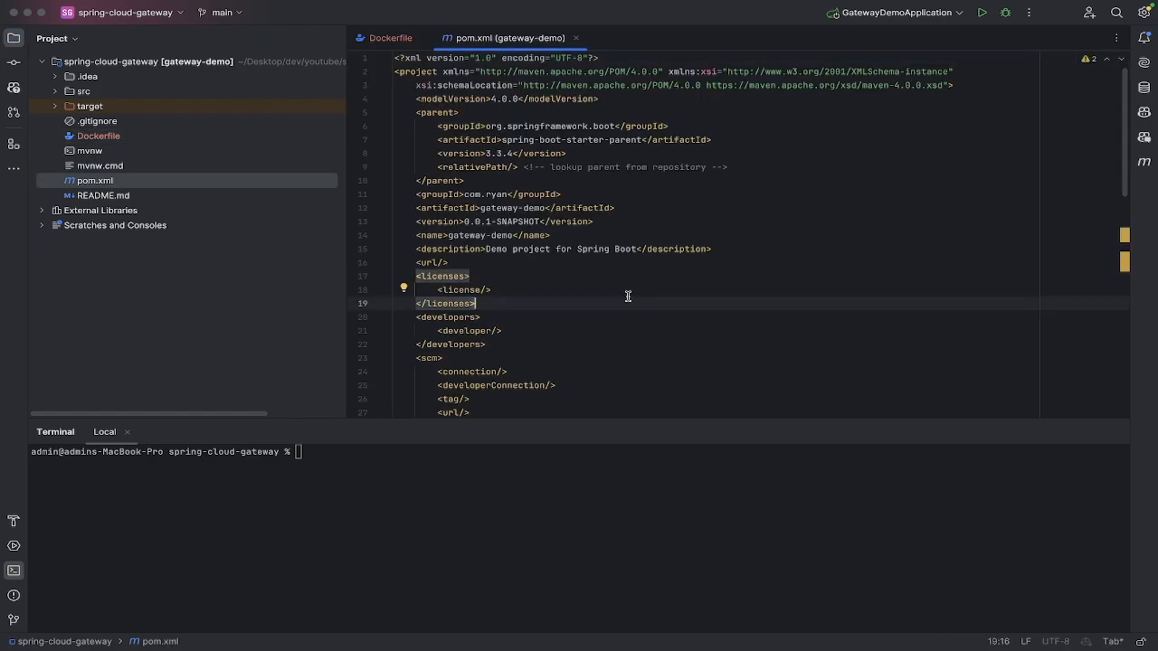
key(super+f)
text(java)
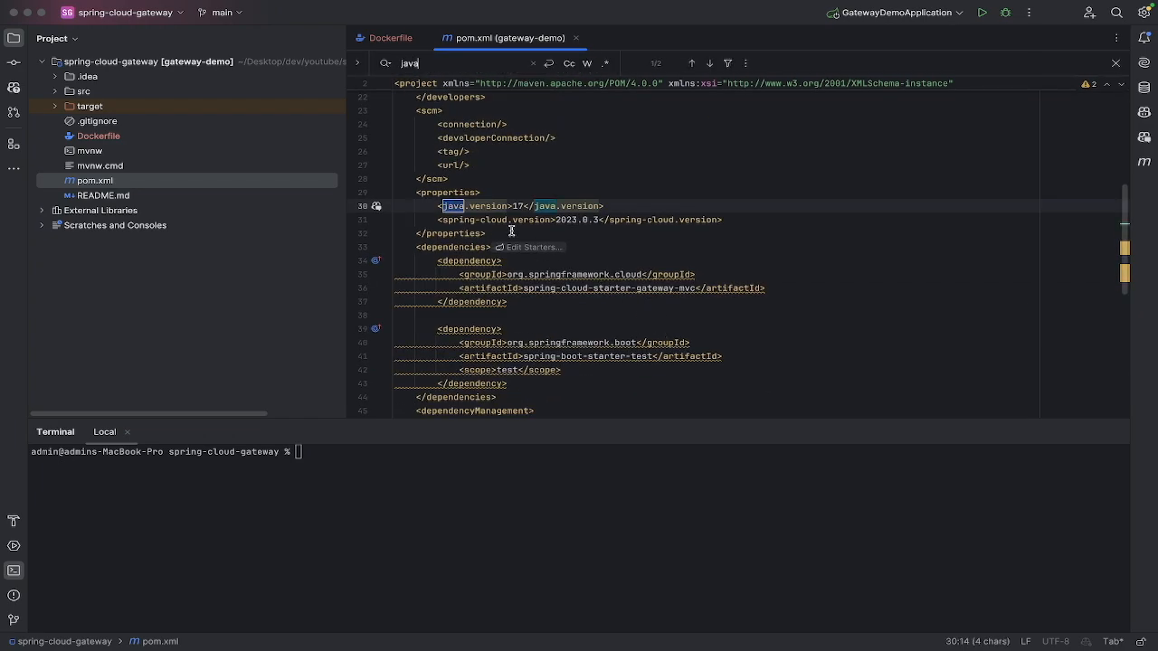
click(391, 38)
Edit the Dockerfile base image tag so it reads openjdk:17-jdk-alpine again.
click(484, 85)
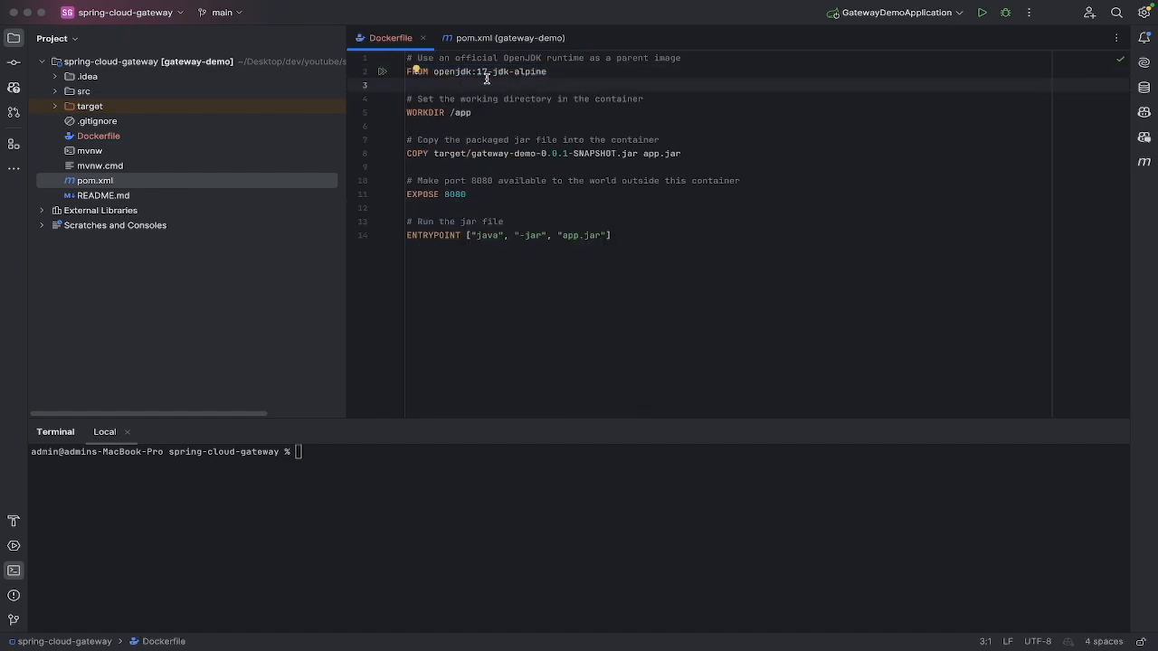
click(487, 72)
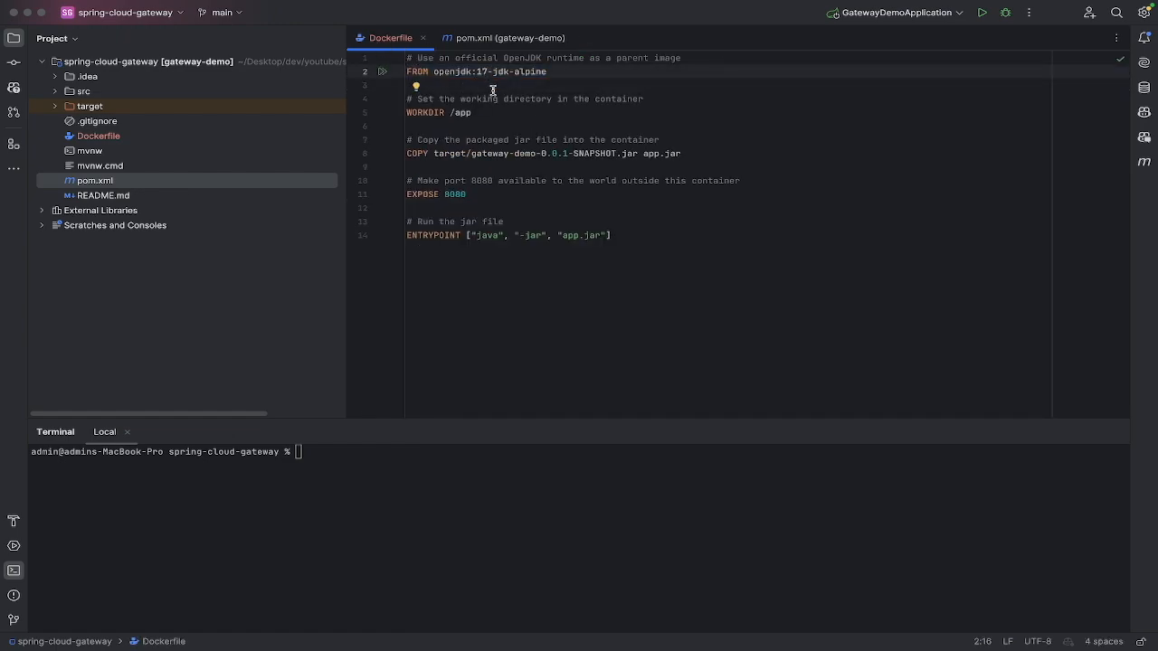
key(BackSpace)
key(BackSpace)
text(8)
key(BackSpace)
text(1)
text(7)
click(551, 126)
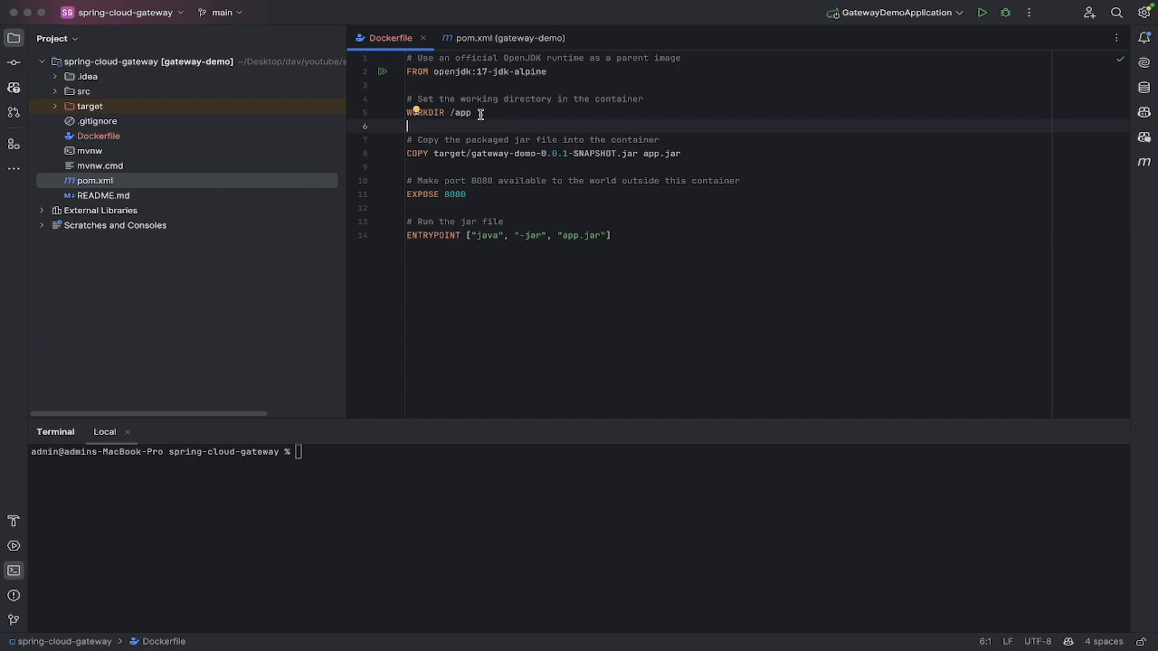
drag(481, 113, 456, 114)
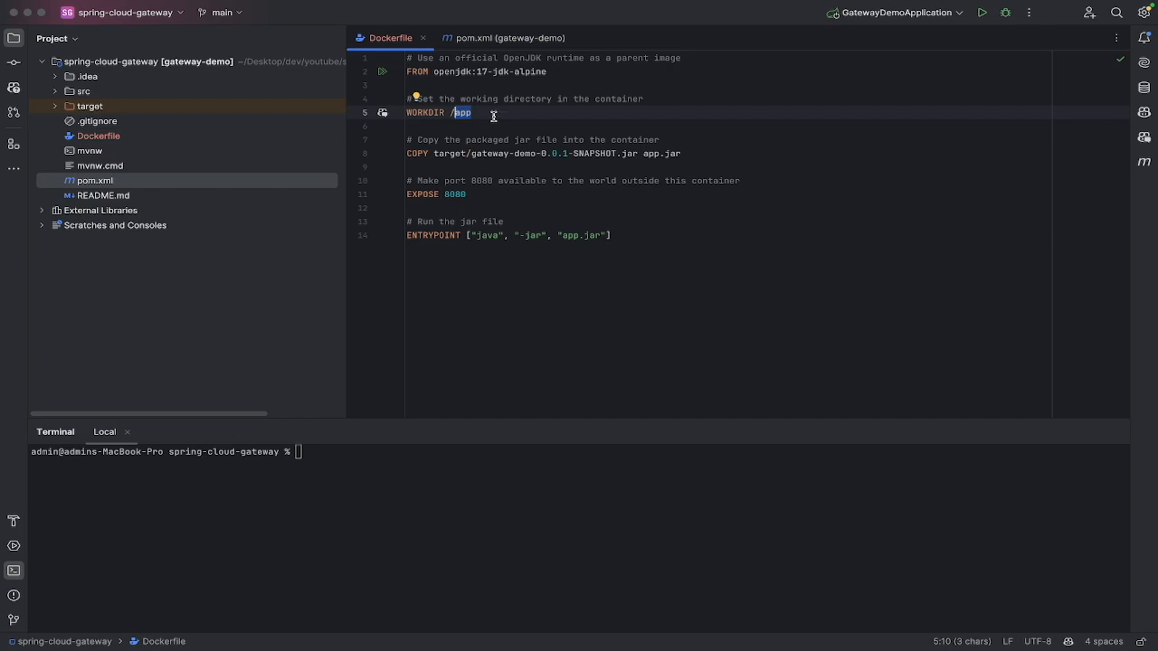
click(486, 114)
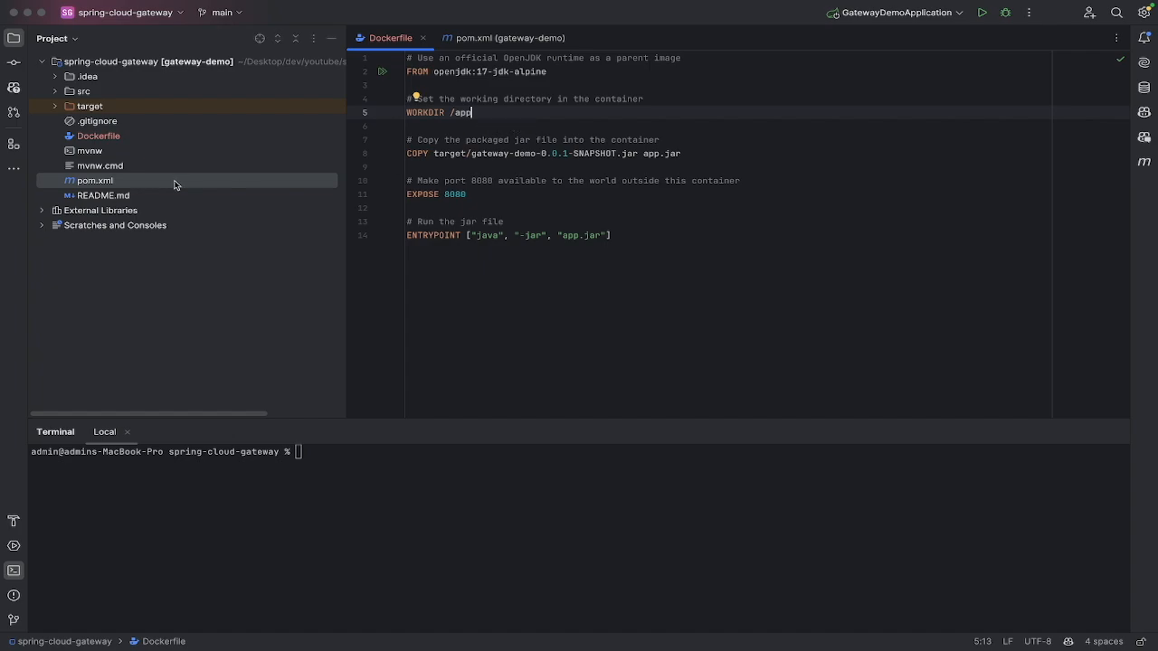
click(57, 106)
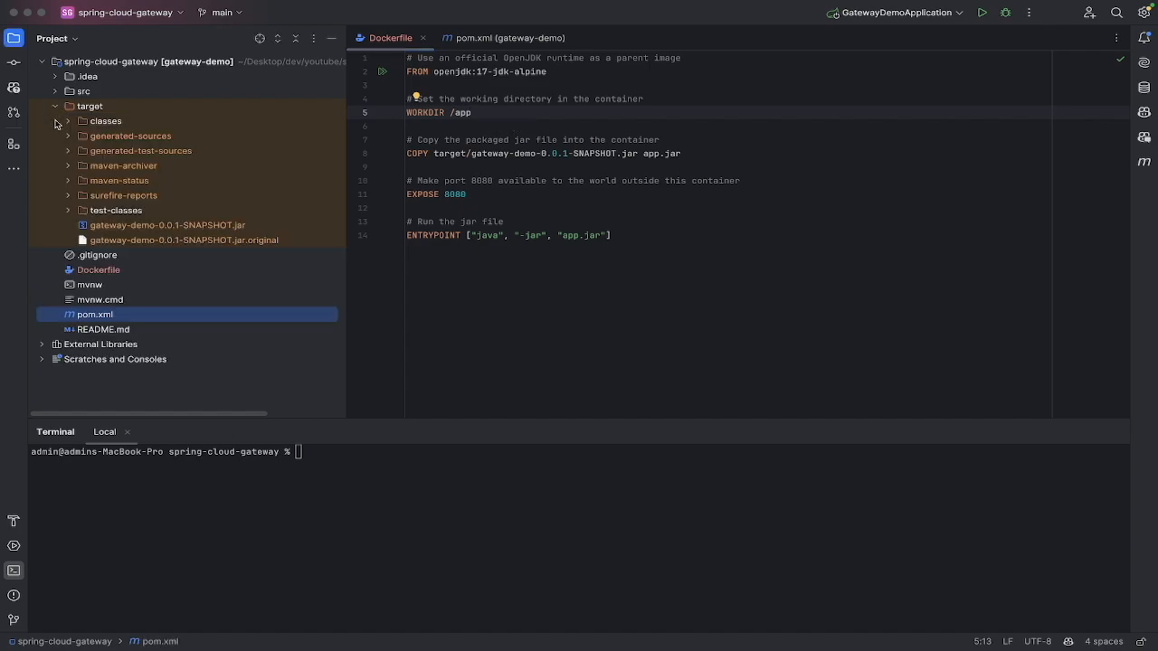
Compare the Dockerfile COPY line with the built gateway-demo-0.0.1-SNAPSHOT.jar in target.
click(149, 227)
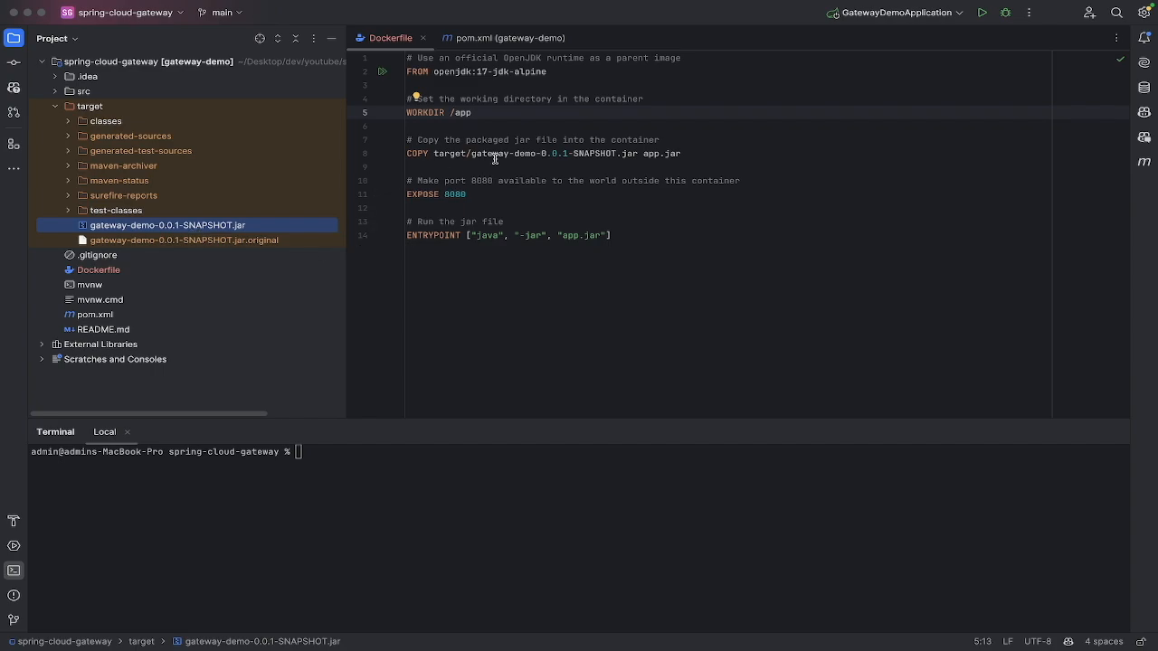
click(529, 156)
drag(689, 156, 406, 156)
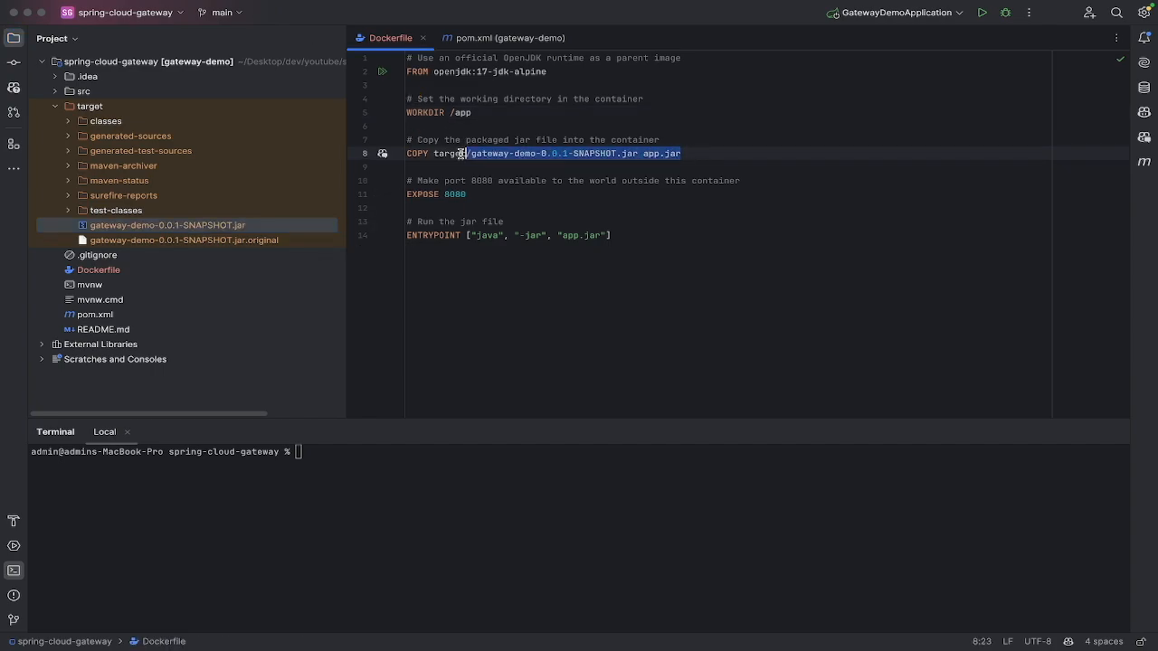
click(480, 168)
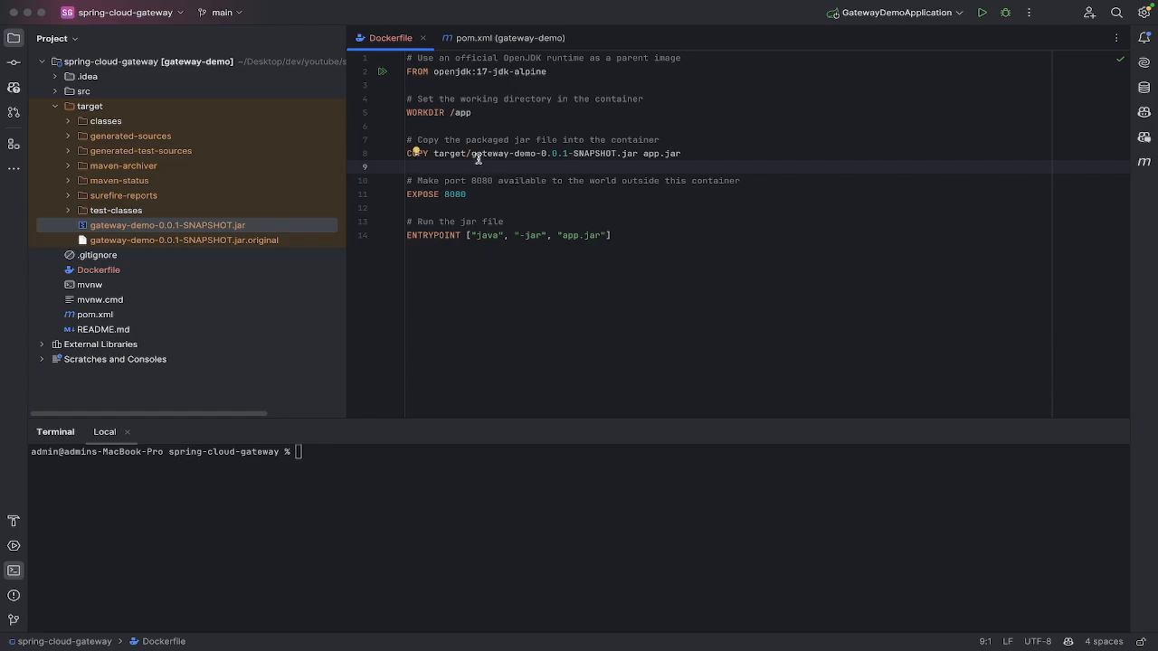
drag(471, 155, 539, 155)
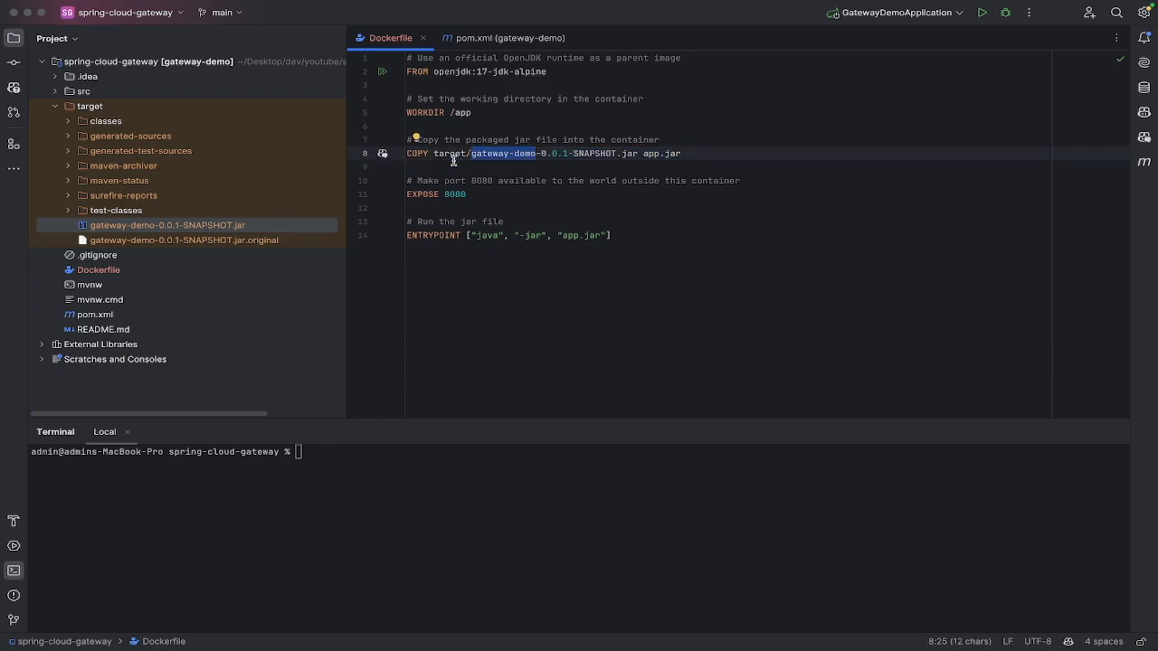
mouse_move(90, 110)
click(127, 228)
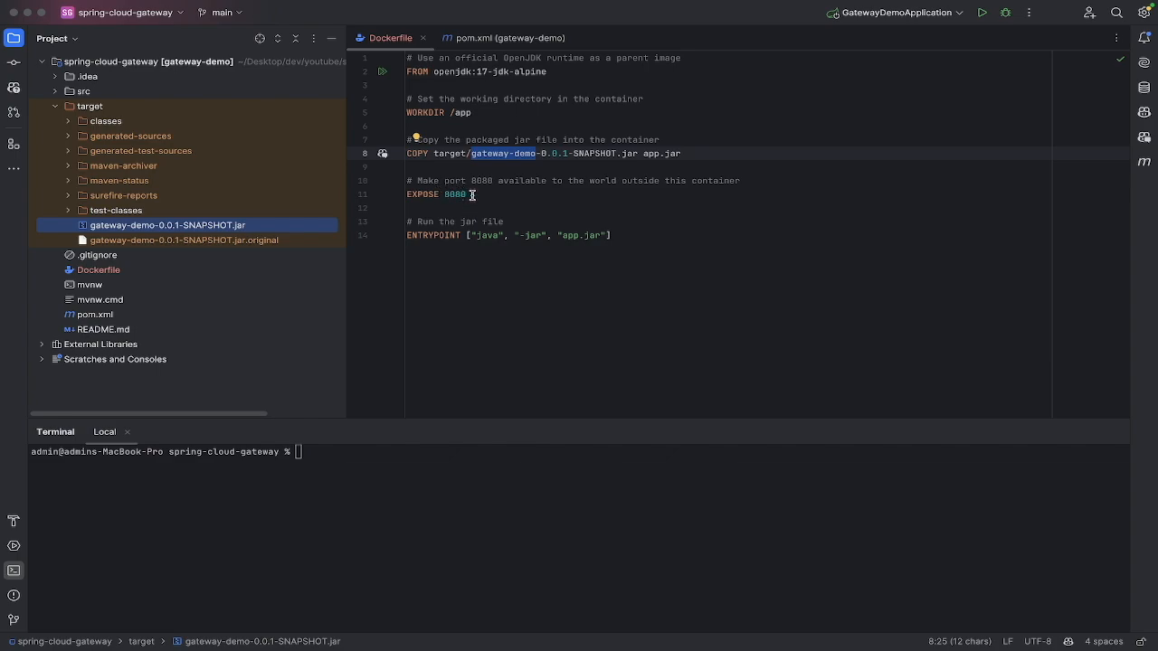
click(472, 194)
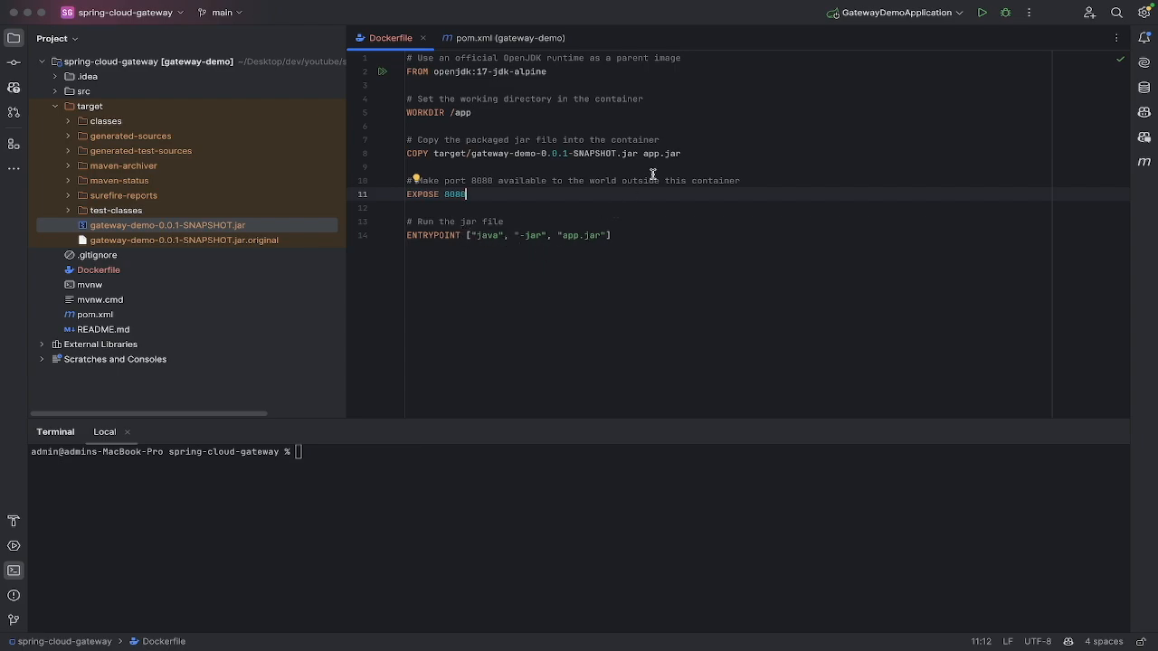
drag(680, 153, 643, 153)
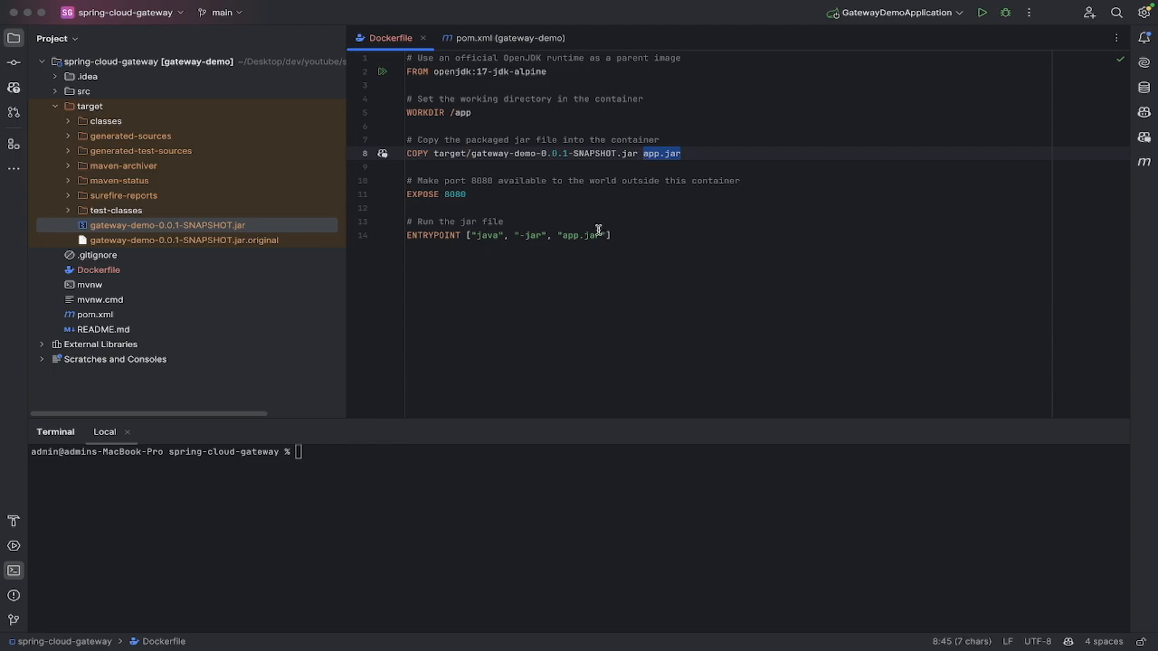
drag(603, 235, 563, 236)
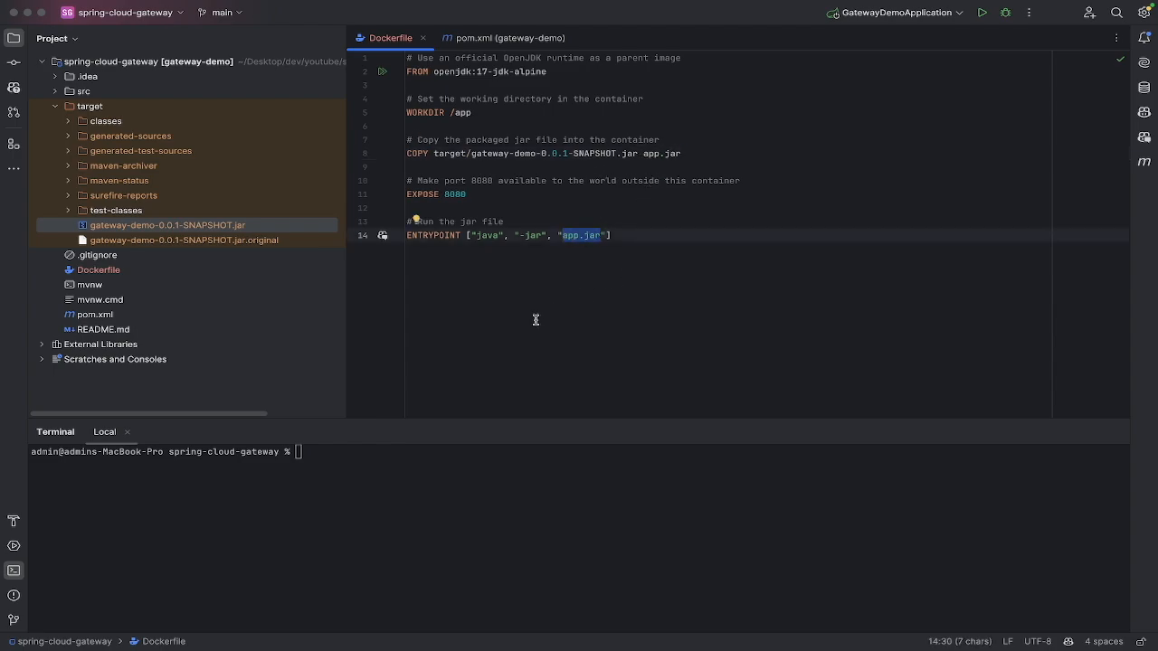
click(412, 483)
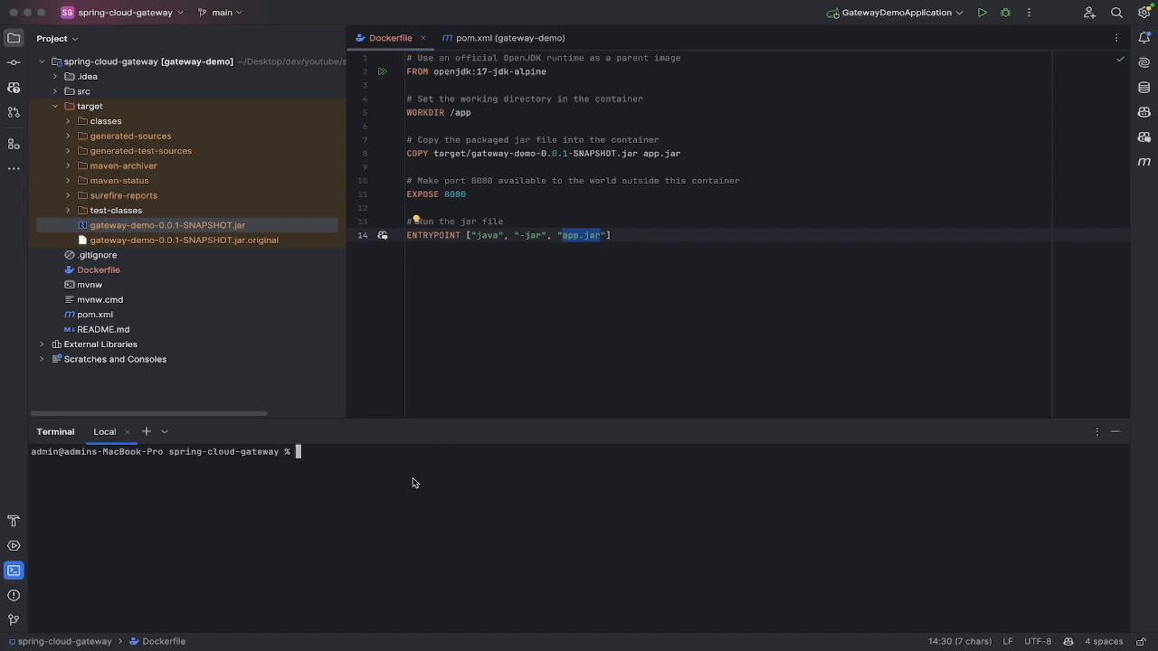
click(631, 256)
drag(625, 235, 390, 38)
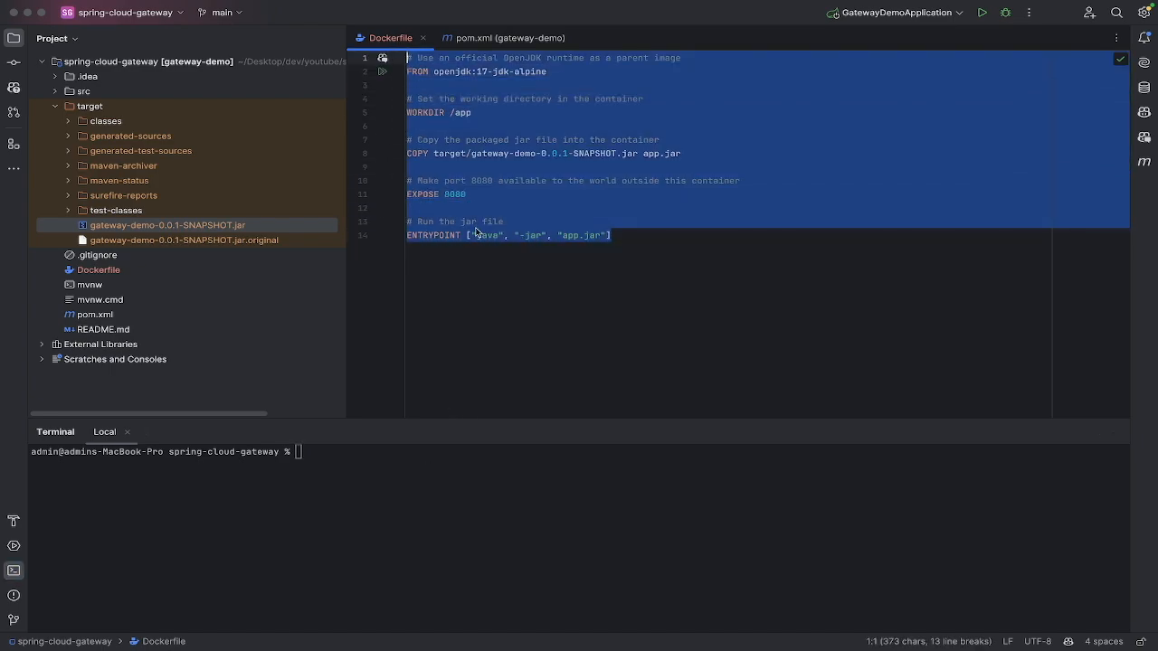
click(457, 489)
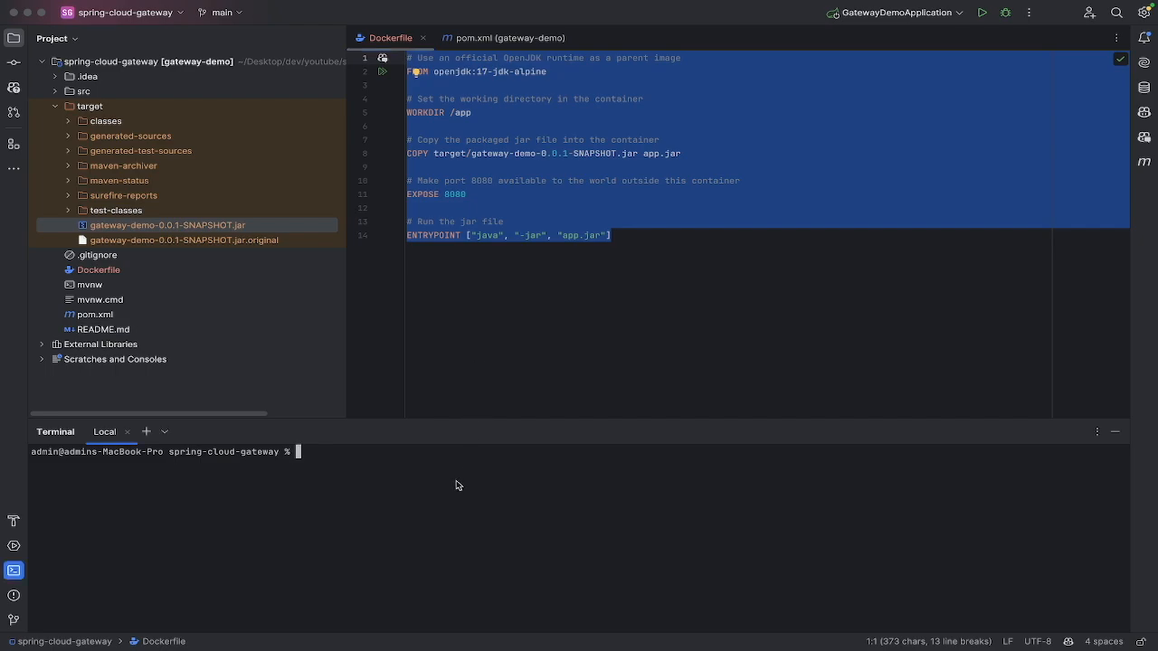
key(Up)
key(Up)
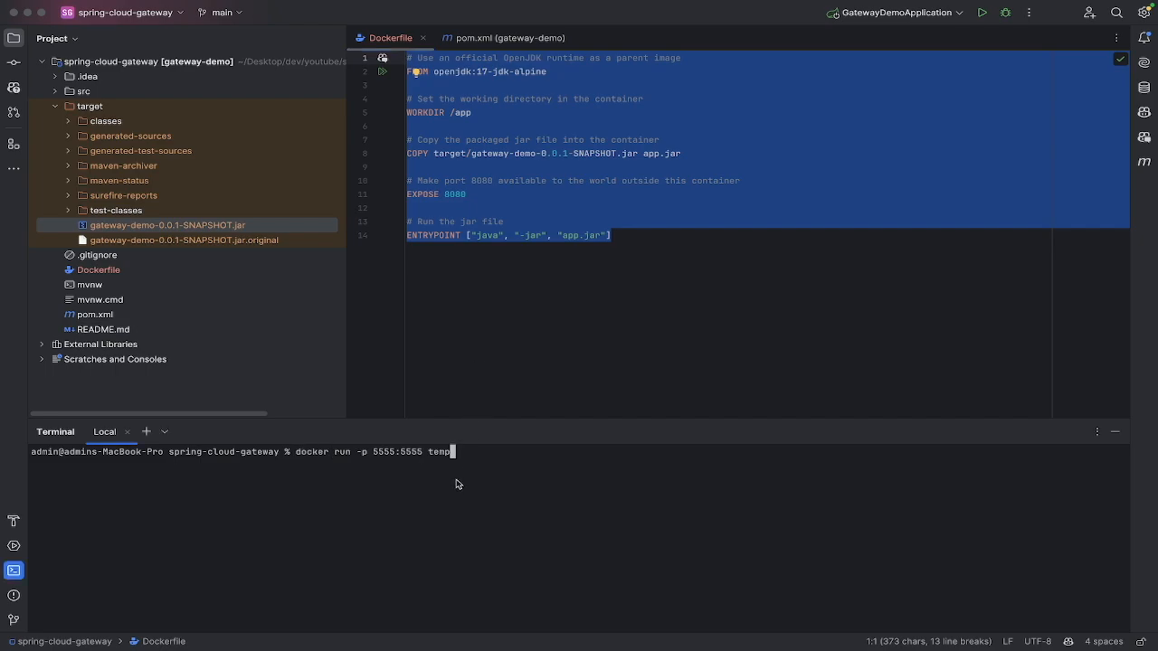
key(Up)
key(Left)
key(Left)
key(BackSpace)
key(BackSpace)
key(BackSpace)
key(BackSpace)
text(blebla)
key(BackSpace)
key(BackSpace)
key(BackSpace)
key(BackSpace)
key(BackSpace)
key(BackSpace)
text(temp)
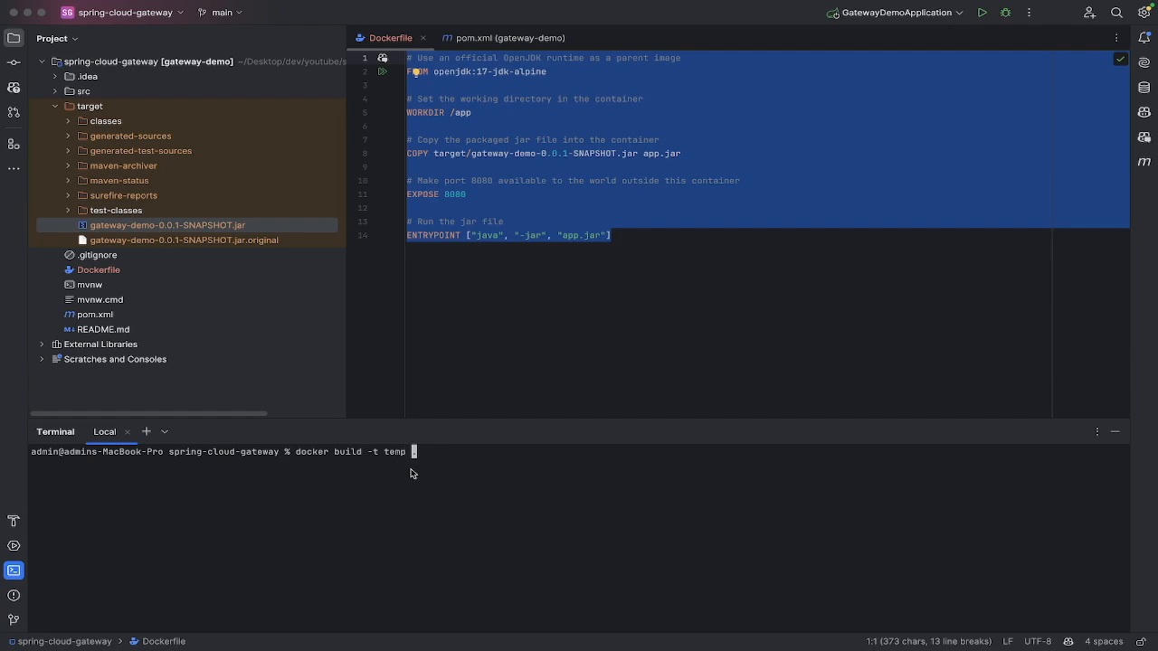
key(Right)
key(Right)
key(BackSpace)
key(BackSpace)
key(BackSpace)
key(BackSpace)
key(BackSpace)
key(BackSpace)
key(BackSpace)
key(BackSpace)
key(BackSpace)
key(BackSpace)
key(BackSpace)
key(BackSpace)
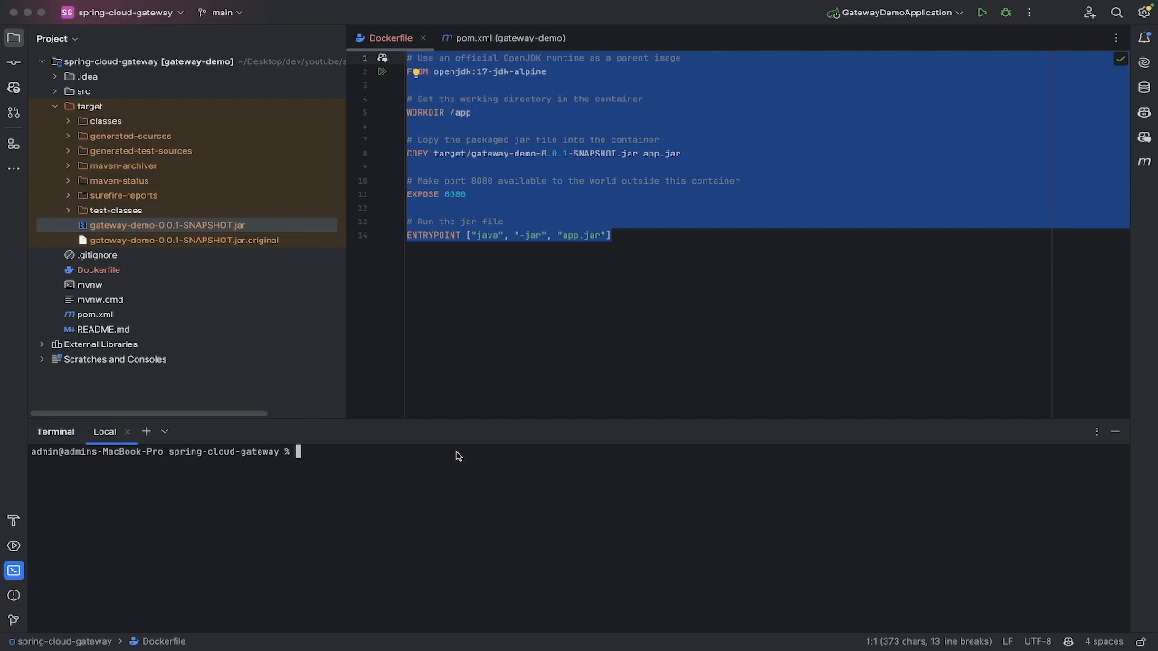
text(pwd)
Run pwd and ls to confirm the Dockerfile is present, then recall docker build -t temp.
key(Return)
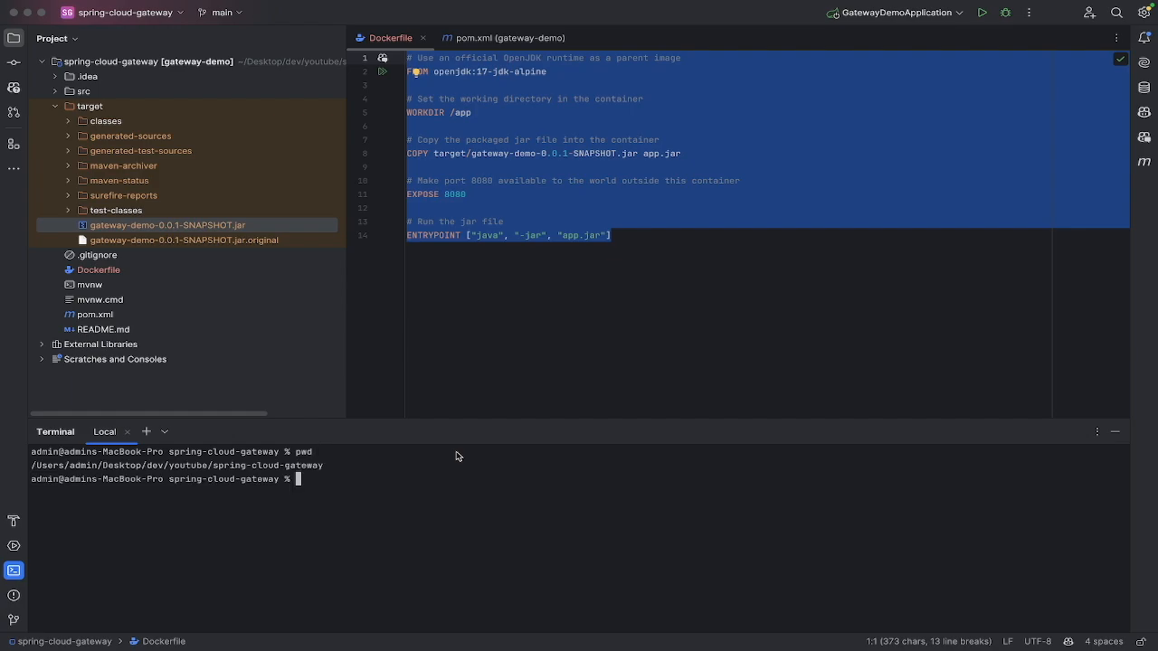
text(ls)
key(Return)
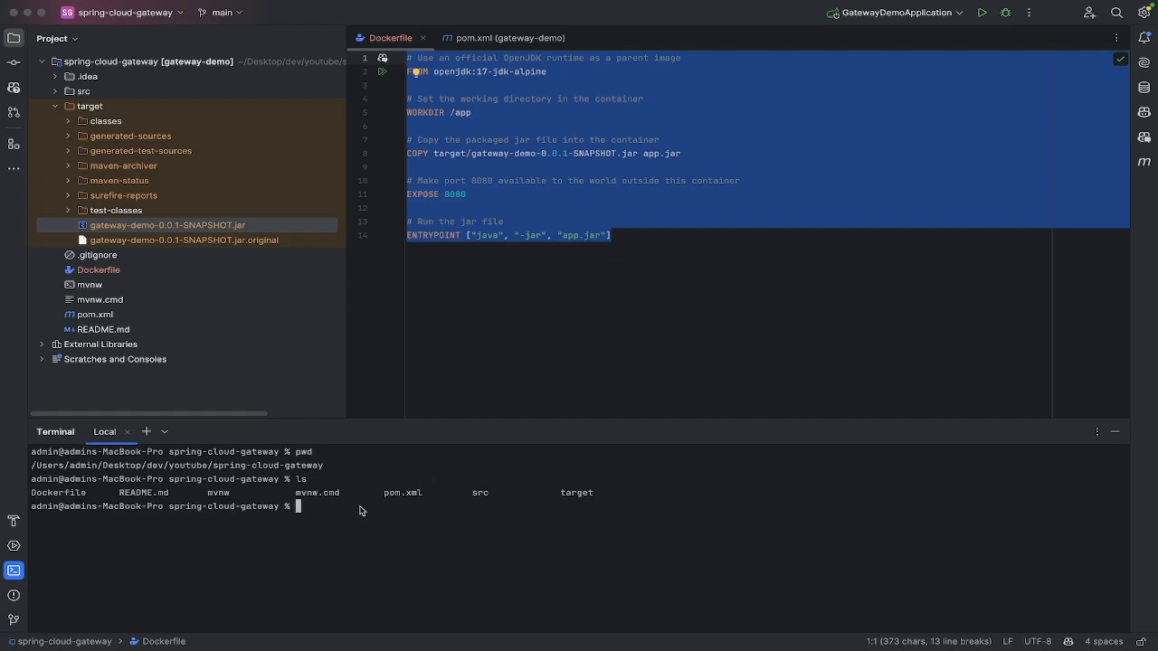
drag(91, 493, 14, 495)
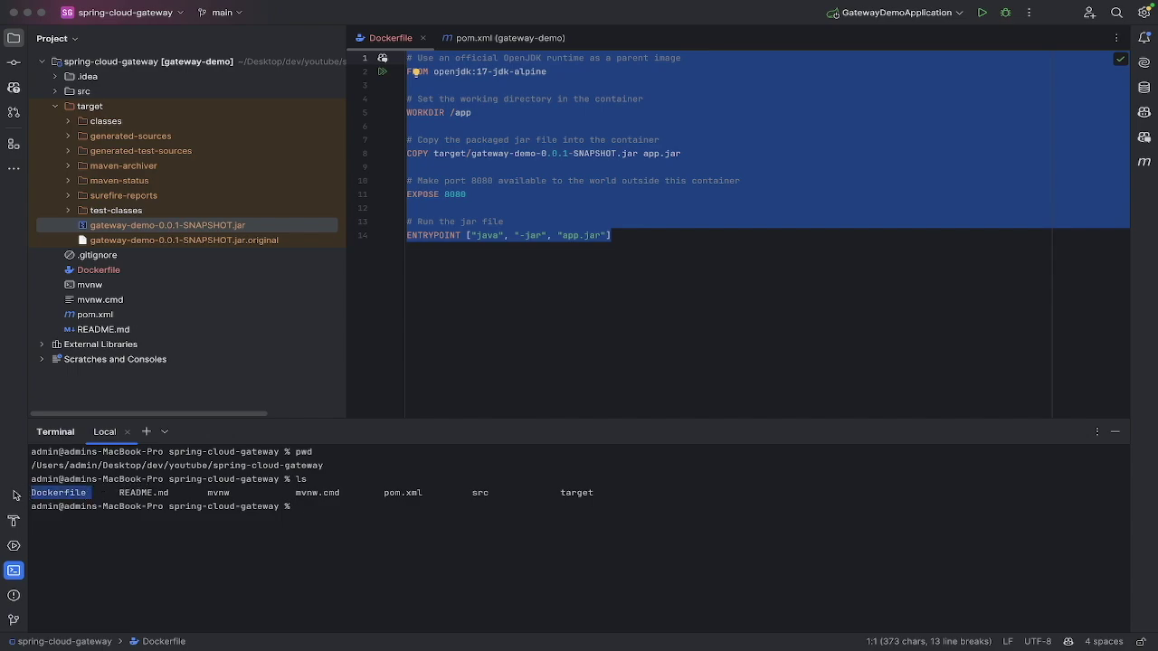
click(324, 513)
text(docker run -p 5555:5555 temp)
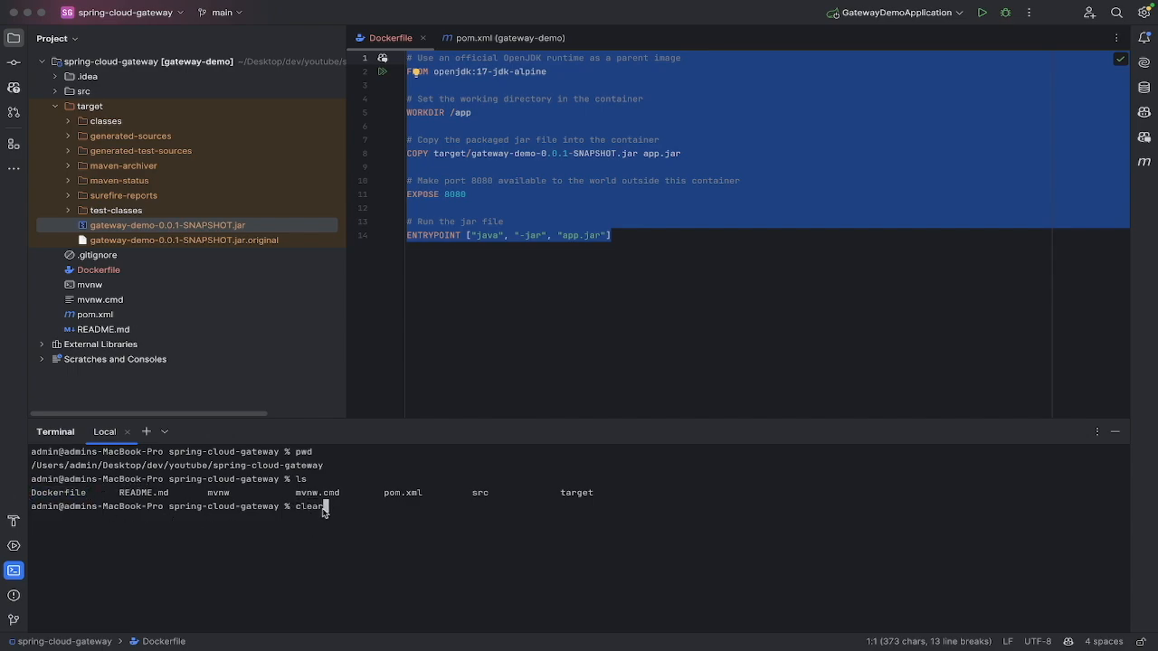
key(Up)
Run docker build -t temp . and review the completed build output.
key(Return)
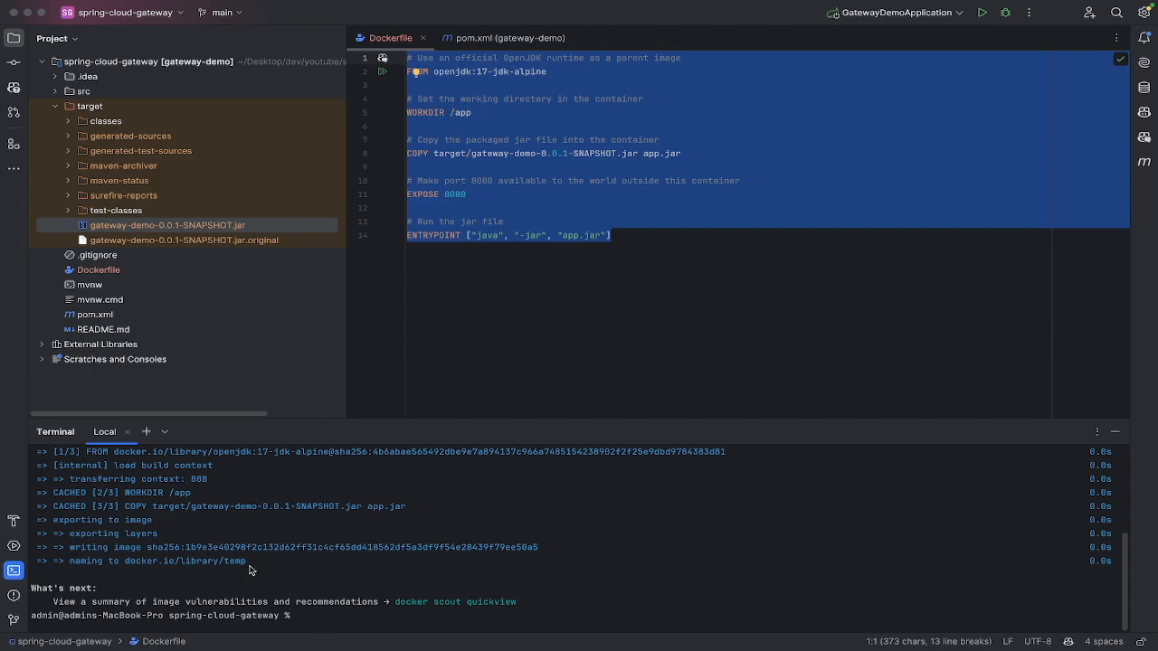
scroll(271, 570, up, 2)
drag(191, 572, 260, 527)
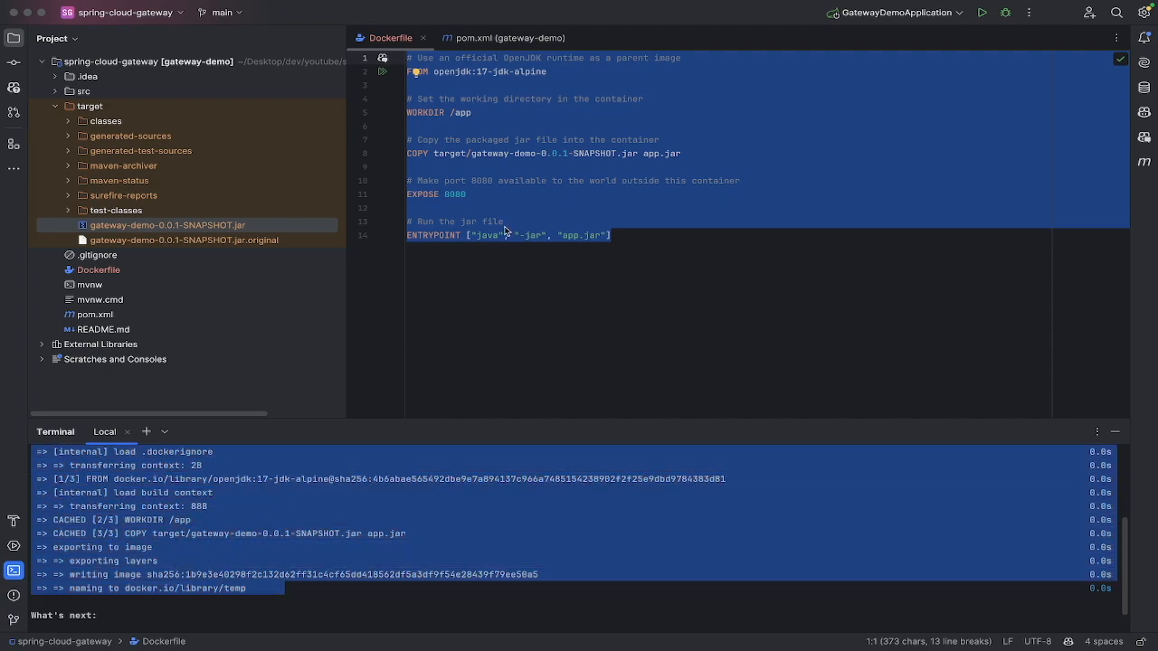
click(554, 72)
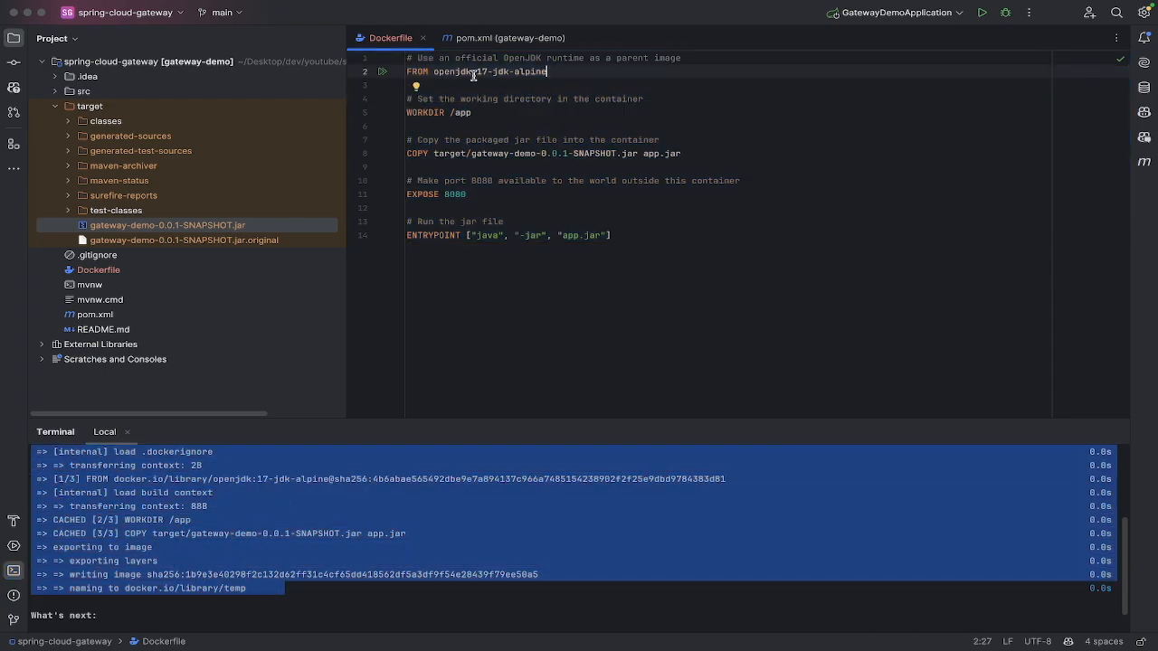
scroll(389, 624, down, 2)
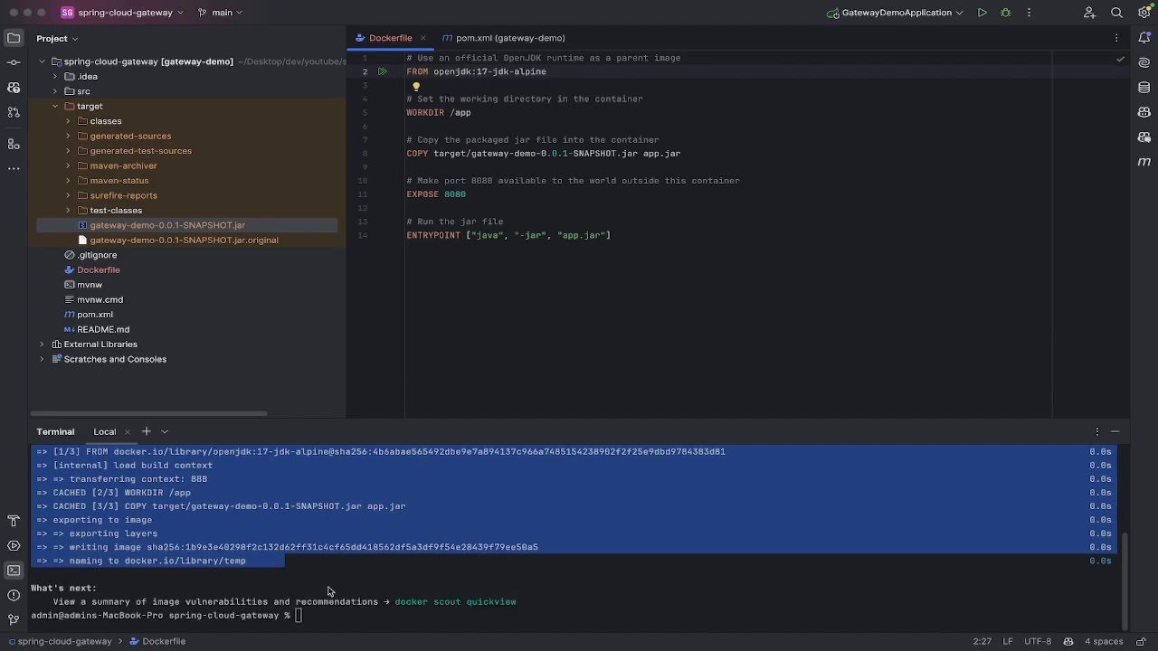
click(376, 608)
text(docker ps)
Run docker ps (no containers) and docker images, highlighting the postgres entry.
key(Return)
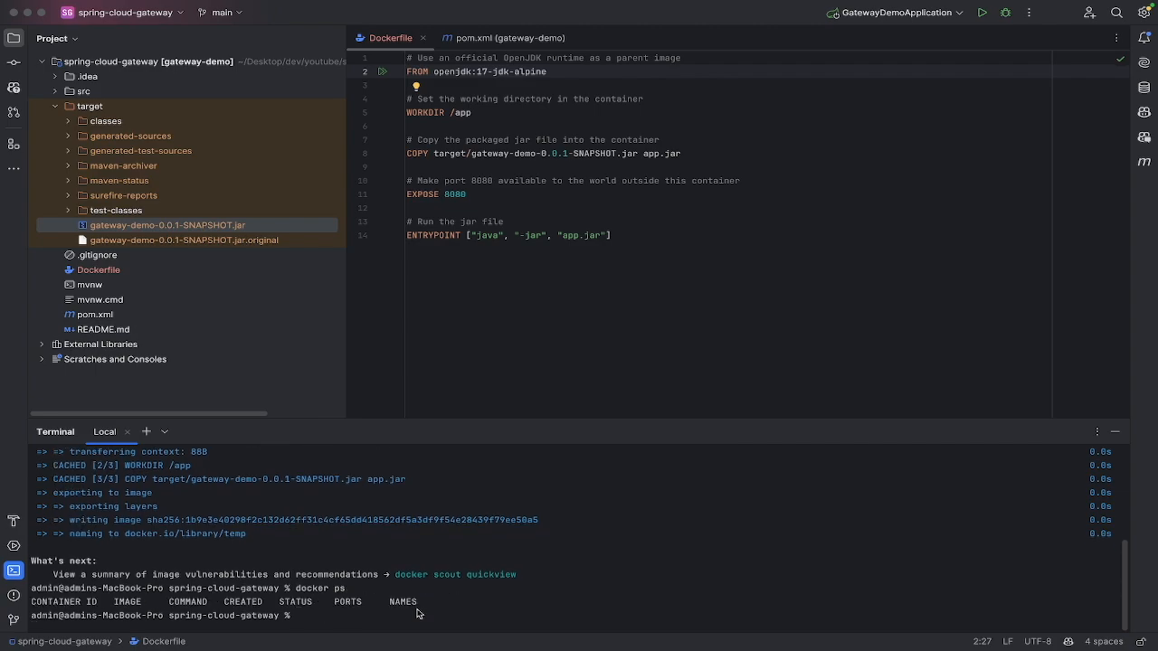
text(docker ima)
text(ges)
key(Return)
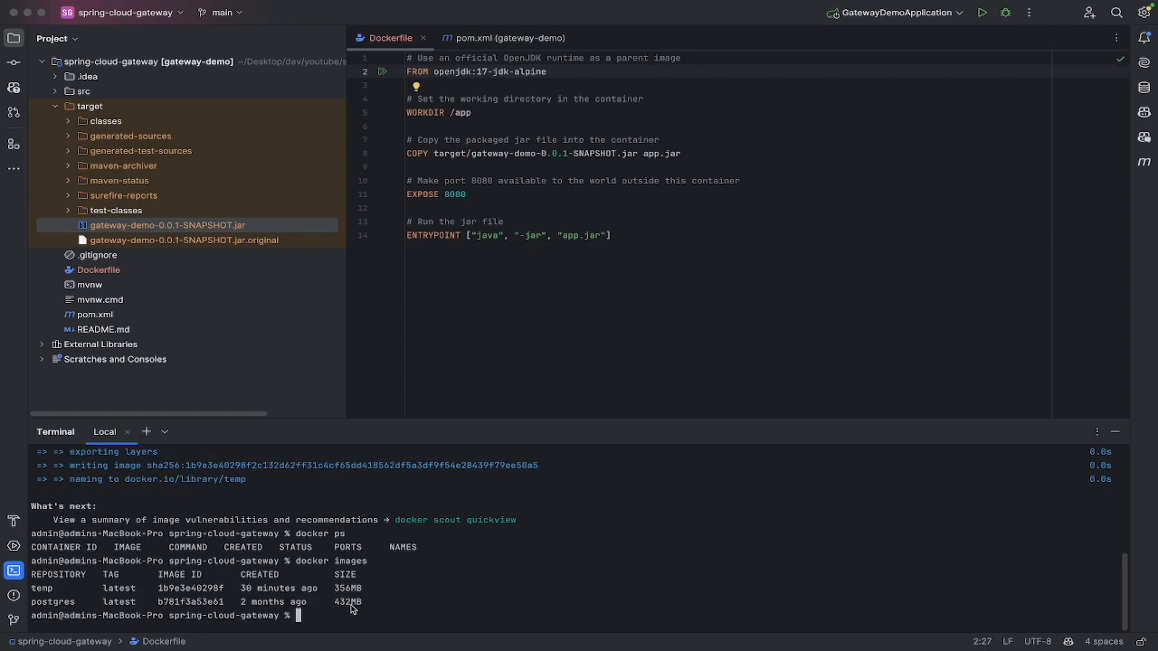
drag(384, 606, 25, 601)
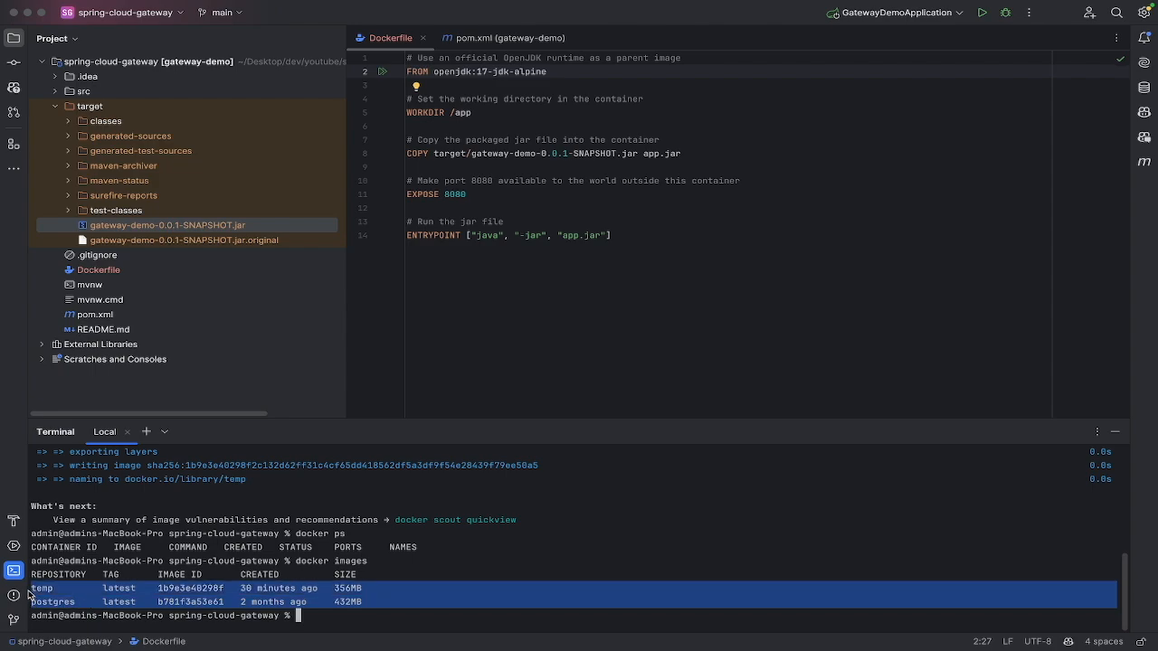
click(140, 611)
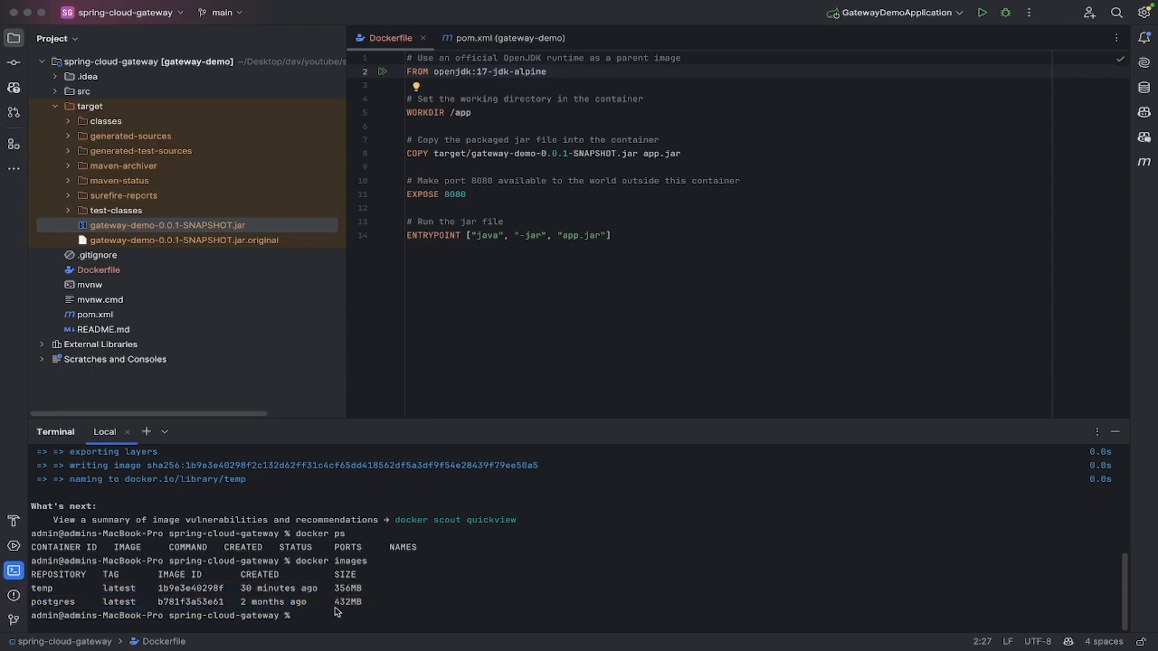
Point out the postgres (432MB) and temp (356MB) image rows in the listing.
drag(371, 608, 29, 602)
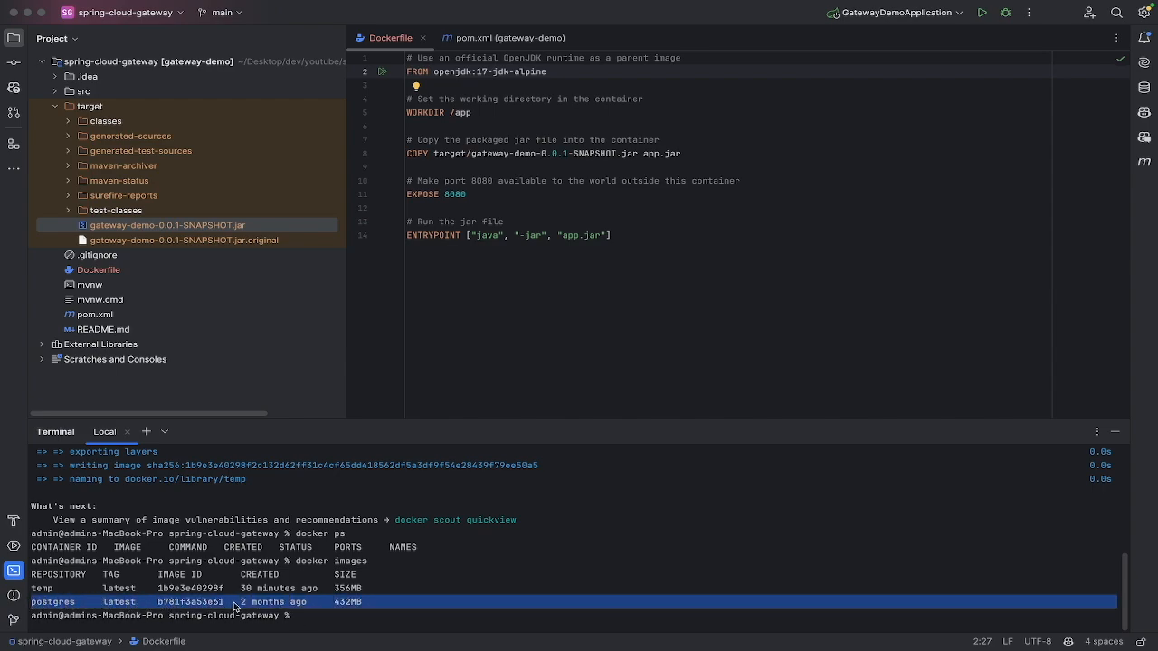
drag(366, 590, 34, 587)
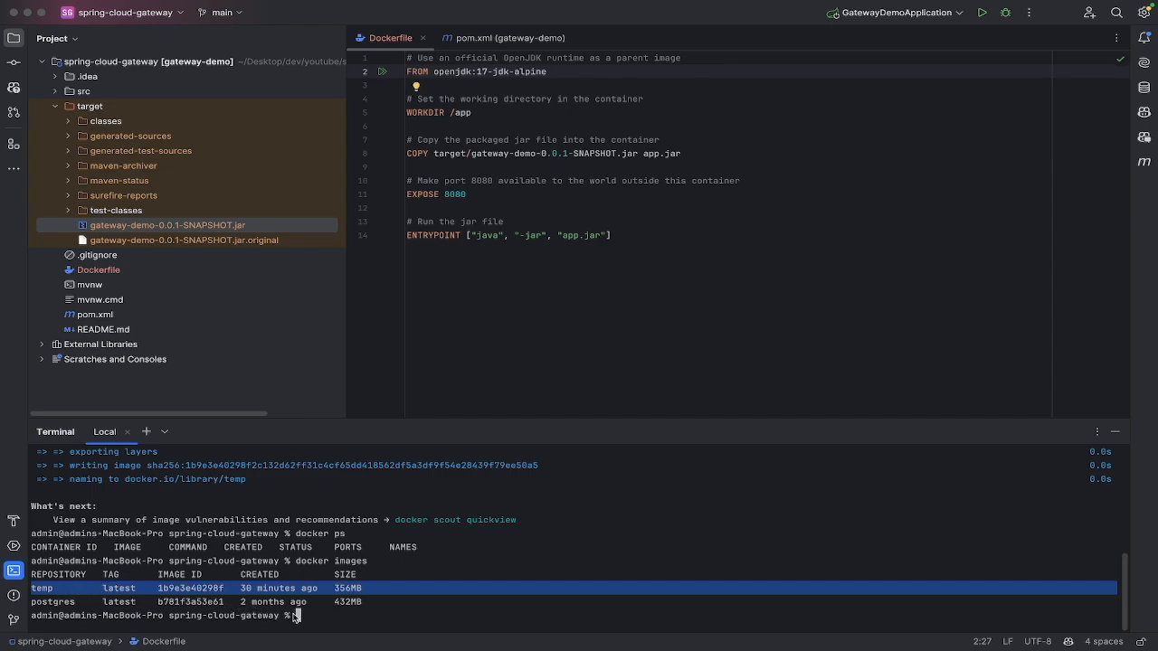
click(324, 618)
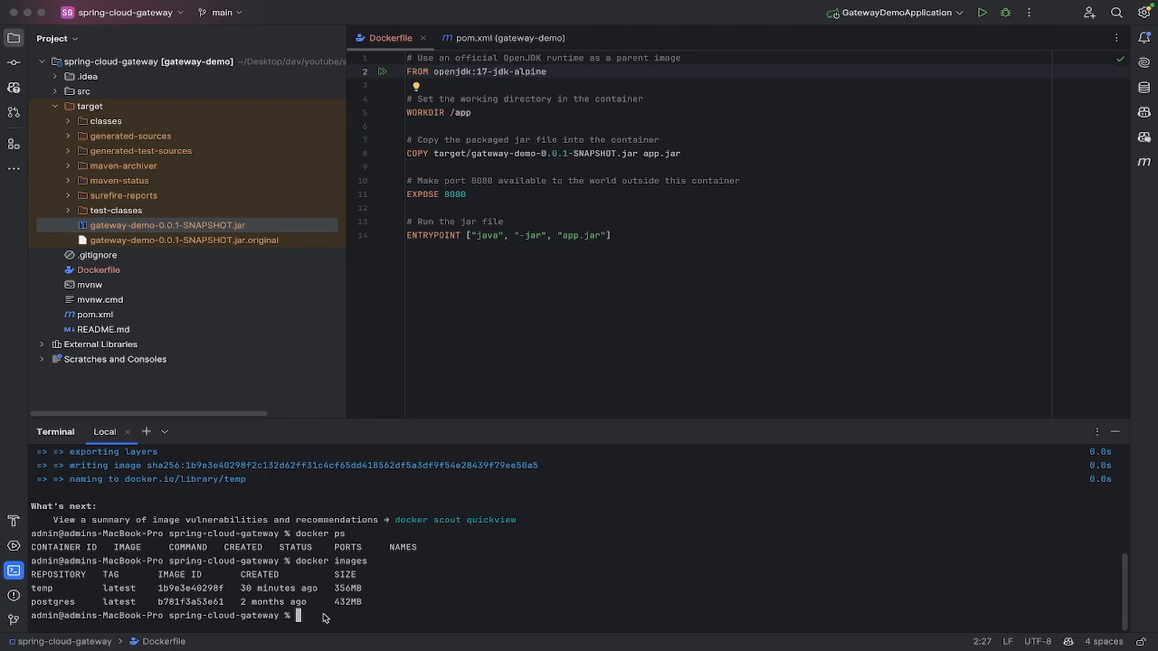
key(Up)
Compose docker run -p 5555:8080 temp, walking through host port 5555 and container port 8080.
key(Up)
key(Down)
key(Down)
text(clear)
key(Up)
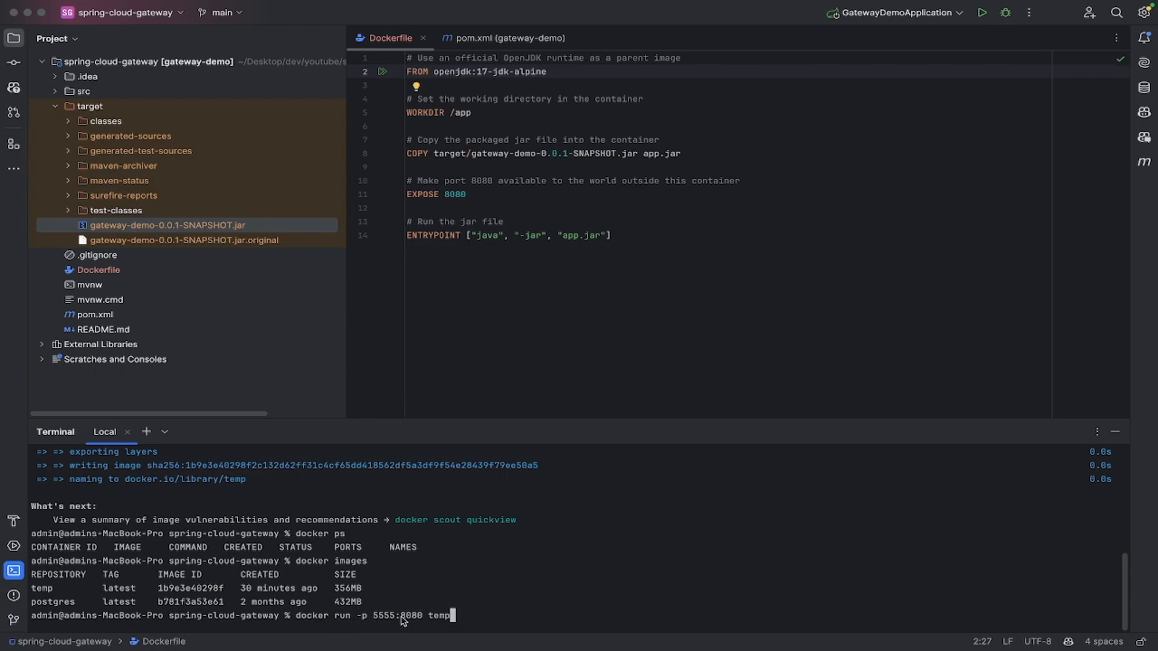
key(Left)
key(Left)
key(Left)
key(Left)
key(Left)
key(Left)
key(Left)
key(Left)
key(Left)
key(Left)
key(Left)
key(Left)
key(Left)
key(Left)
key(Right)
key(Right)
key(Right)
key(Right)
key(Right)
key(Right)
key(Left)
key(Left)
key(Left)
key(Left)
key(Left)
key(Right)
key(Right)
key(Left)
key(Left)
key(Left)
key(Right)
key(Right)
key(Right)
key(Left)
key(Right)
key(Right)
key(Right)
key(Right)
key(Right)
key(Right)
key(Right)
key(Left)
key(Left)
key(Left)
key(Right)
key(Right)
key(Right)
key(Left)
key(Left)
key(Right)
key(Right)
key(Right)
key(Right)
Start the temp container on 5555→8080 and add a second terminal session.
key(Return)
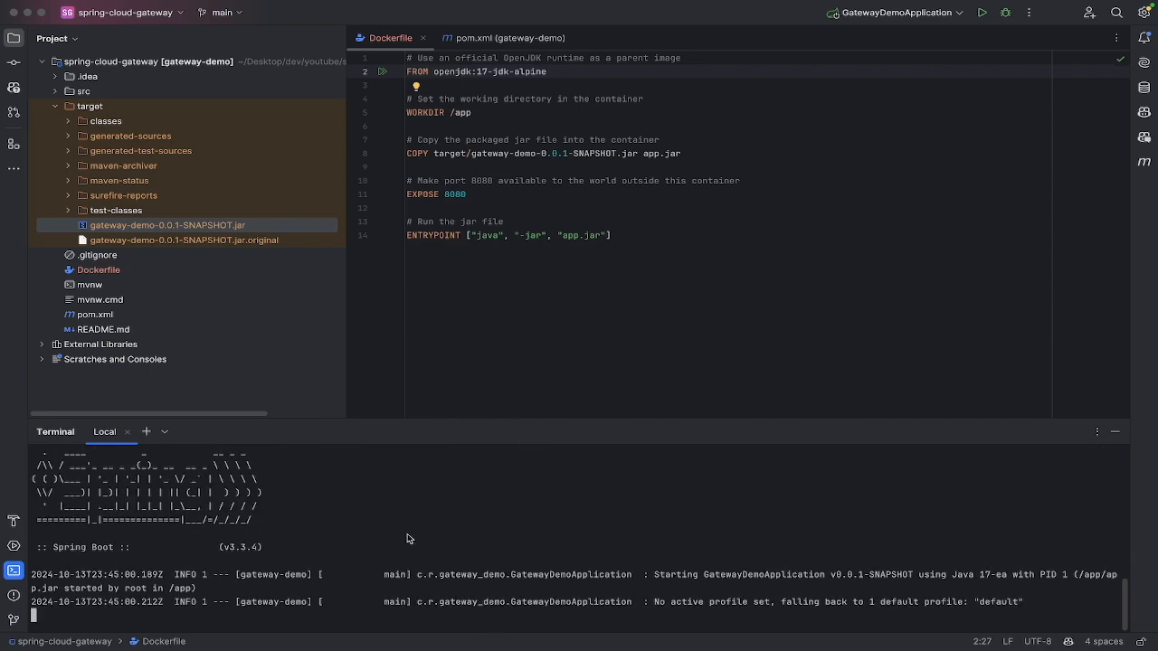
click(147, 432)
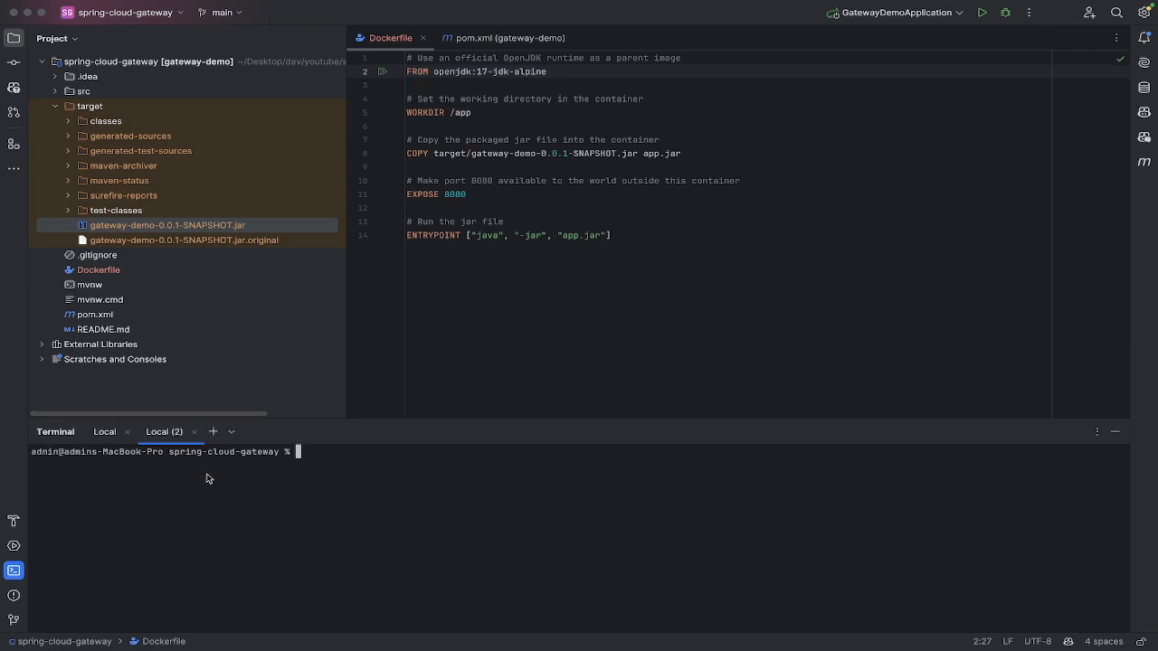
text(docker ps)
Run docker ps and highlight the container's uptime and its 5555→8080/tcp port mapping.
key(Return)
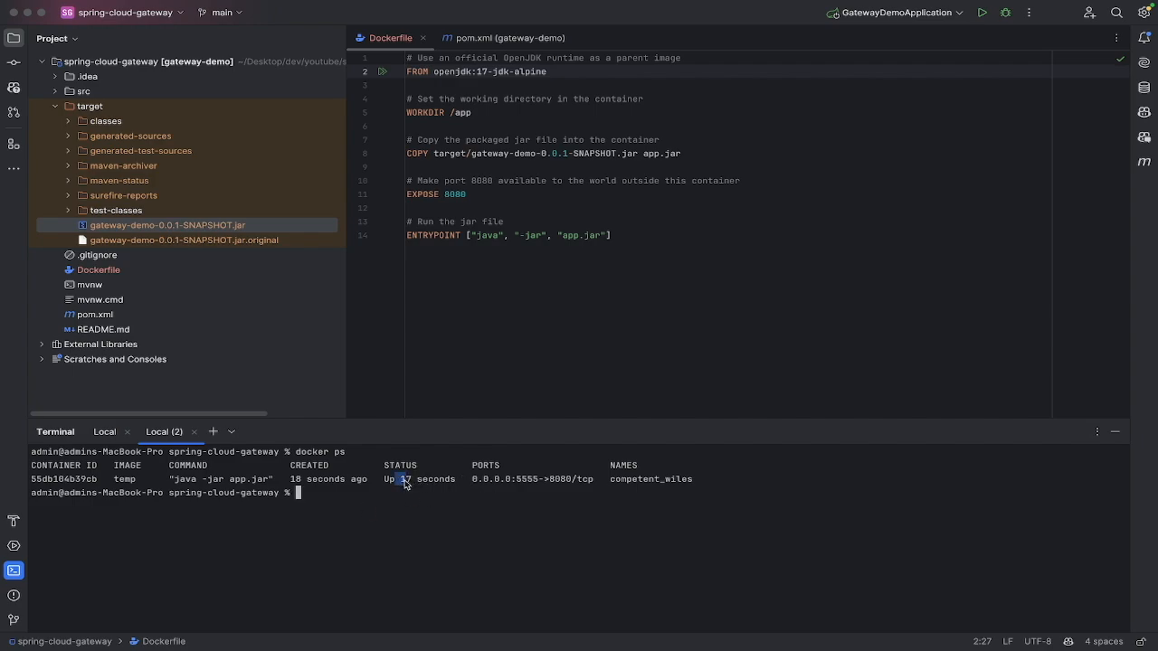
drag(400, 480, 451, 483)
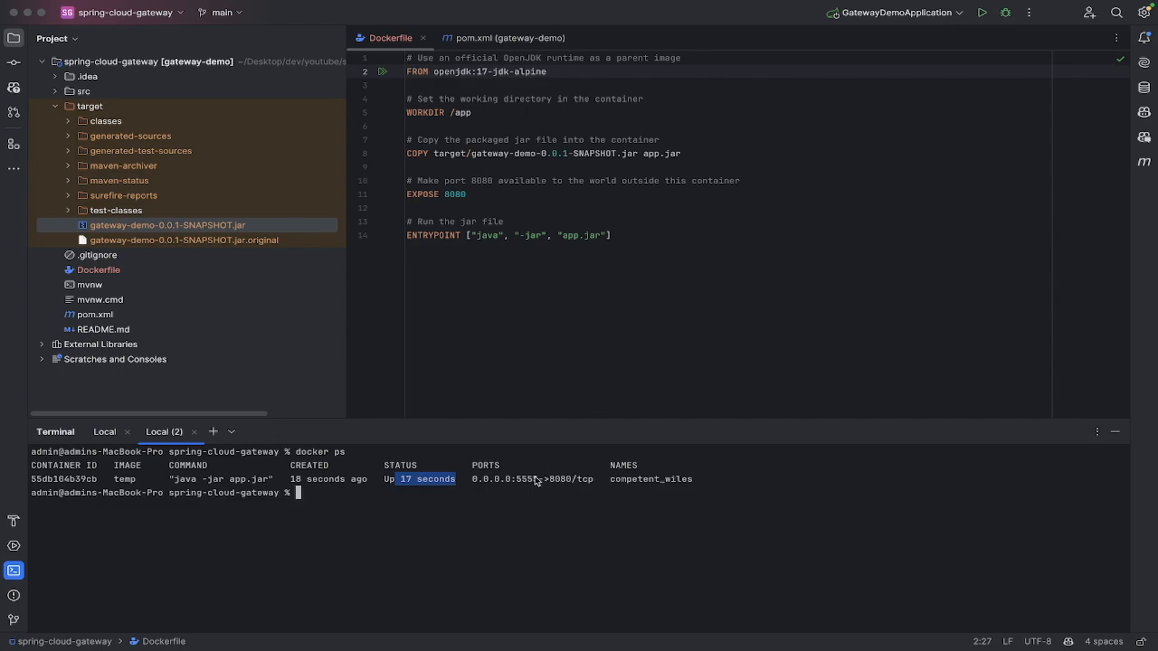
drag(538, 479, 516, 479)
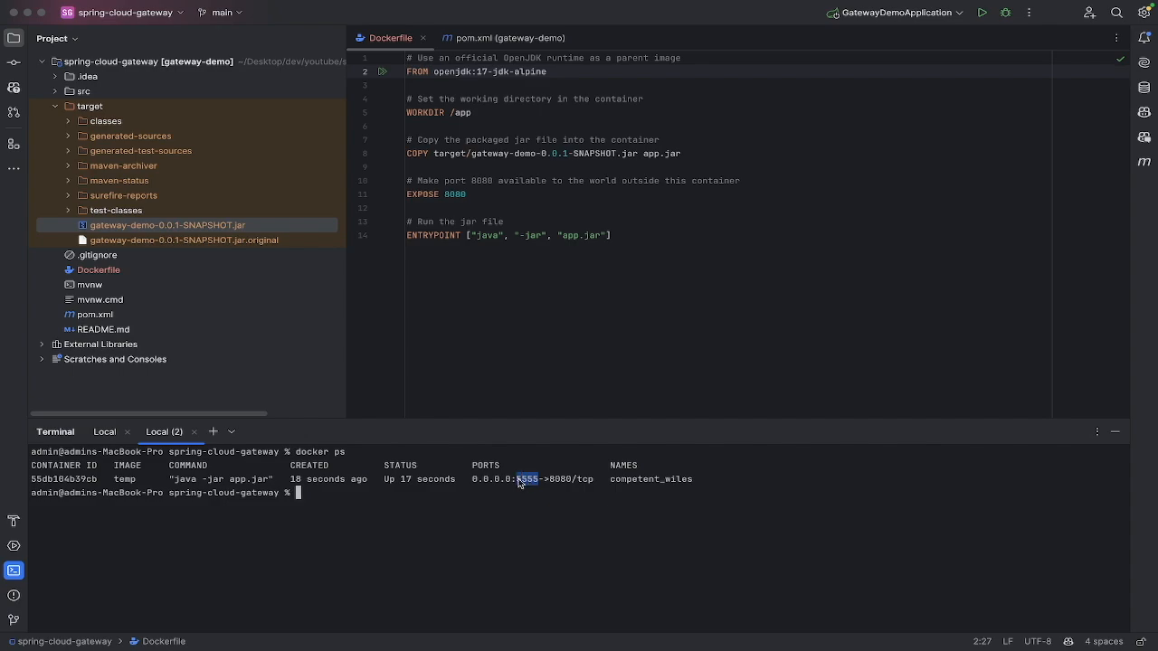
drag(576, 479, 542, 481)
drag(593, 479, 550, 480)
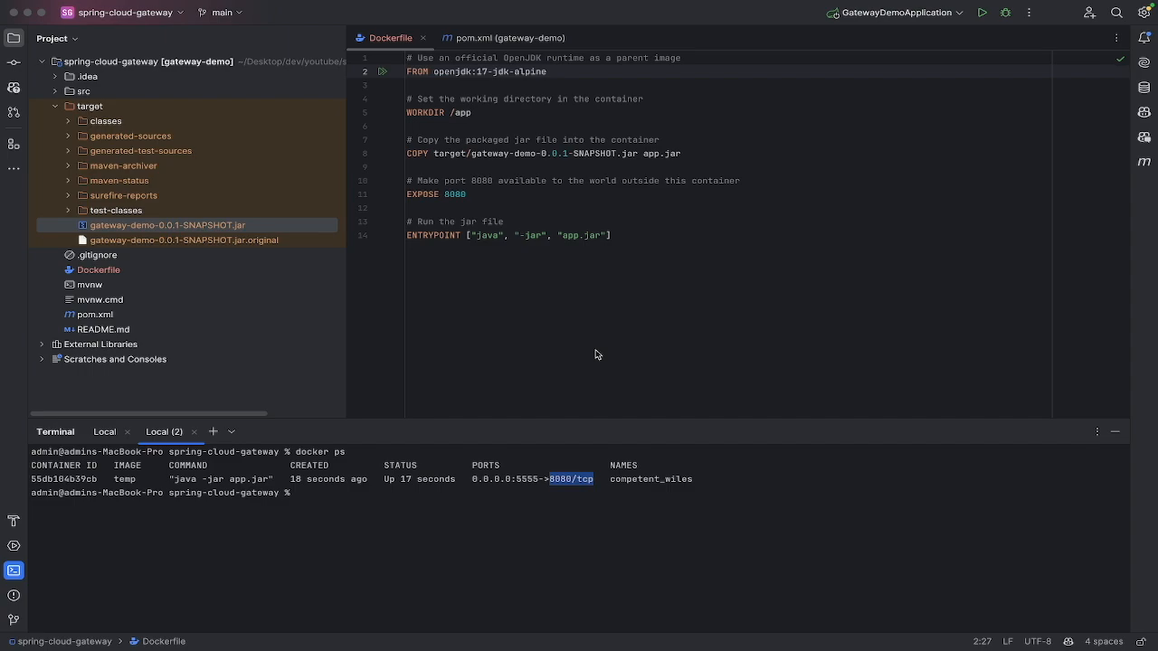
key(super+Tab)
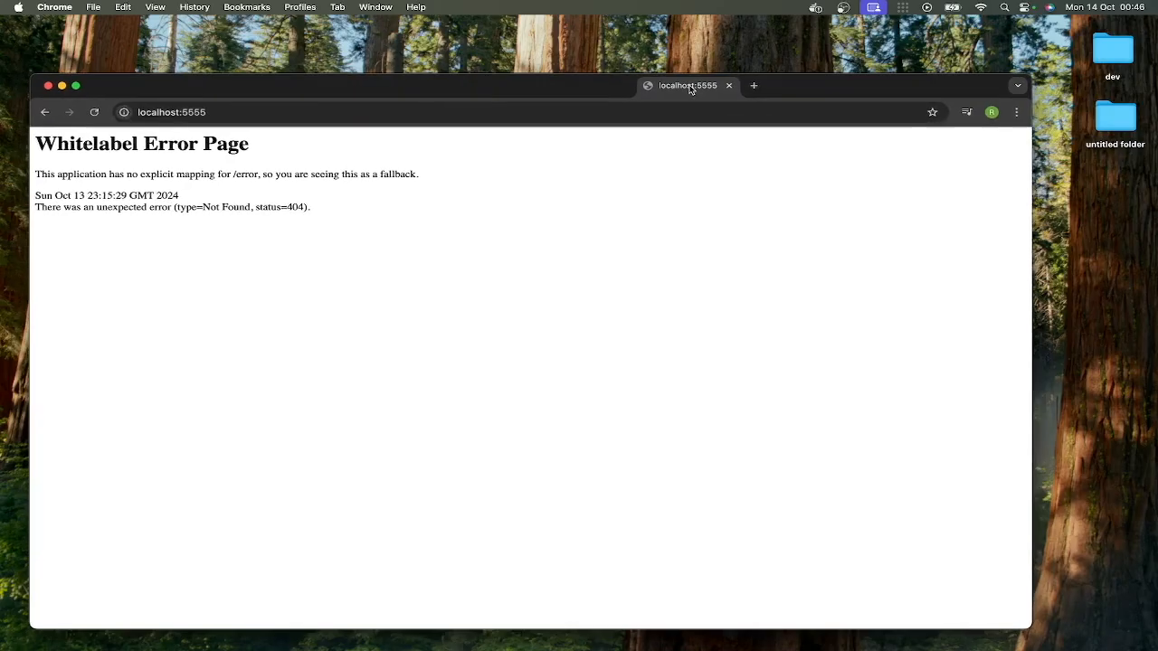
drag(436, 87, 493, 73)
click(375, 97)
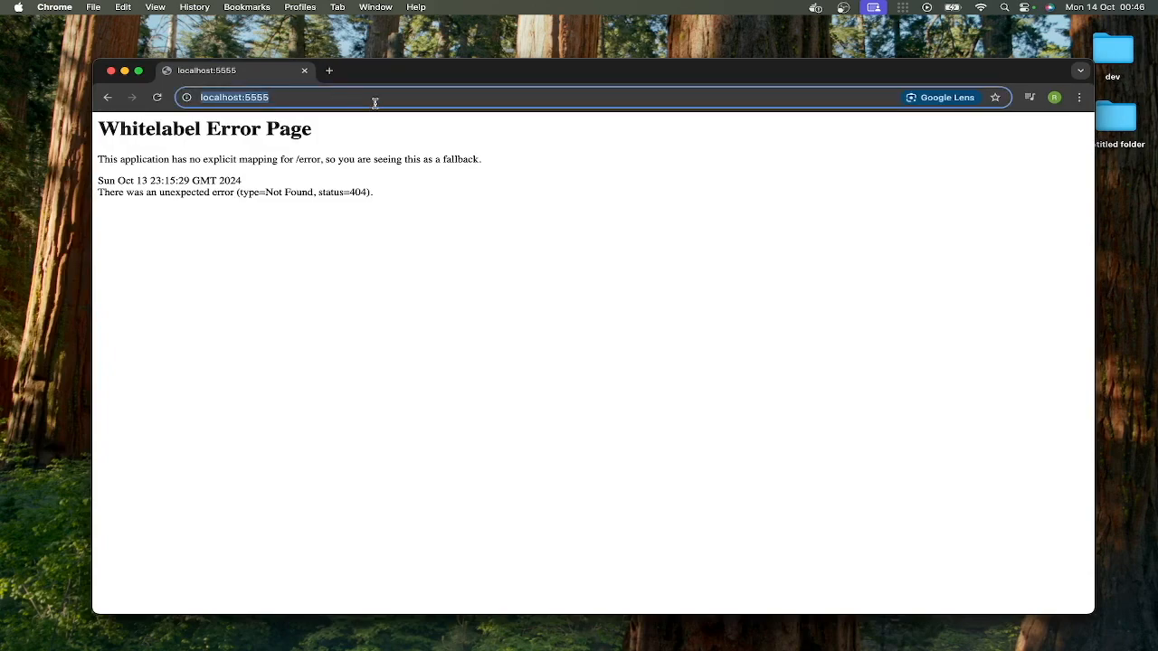
click(375, 97)
key(BackSpace)
key(BackSpace)
key(BackSpace)
key(BackSpace)
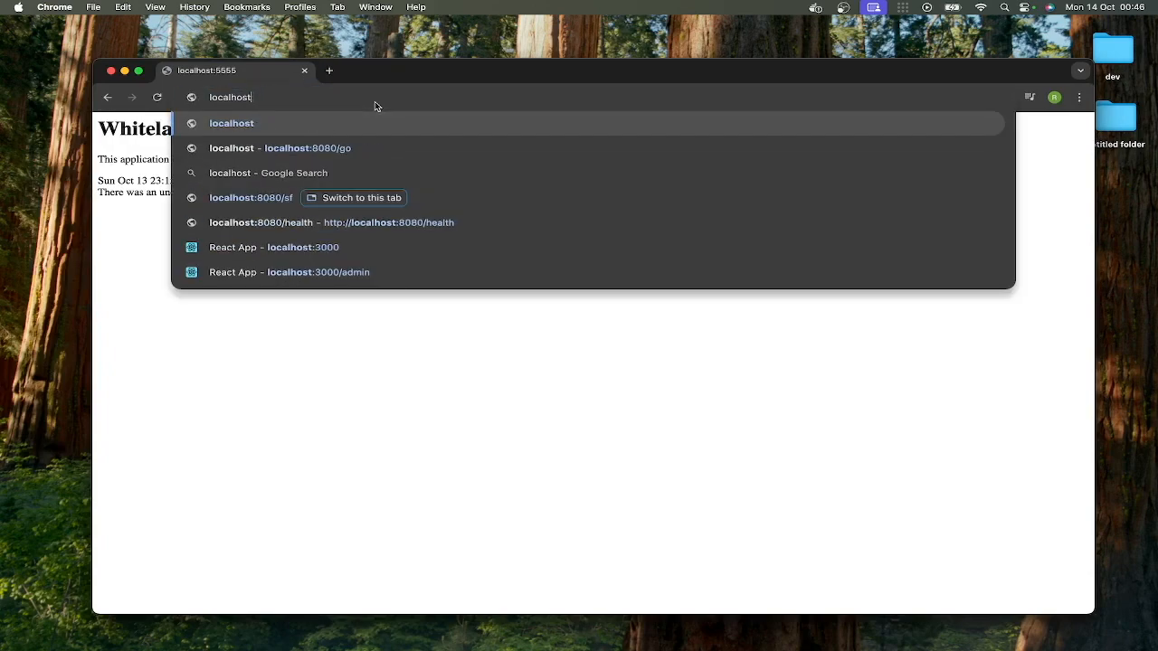
key(BackSpace)
text(:)
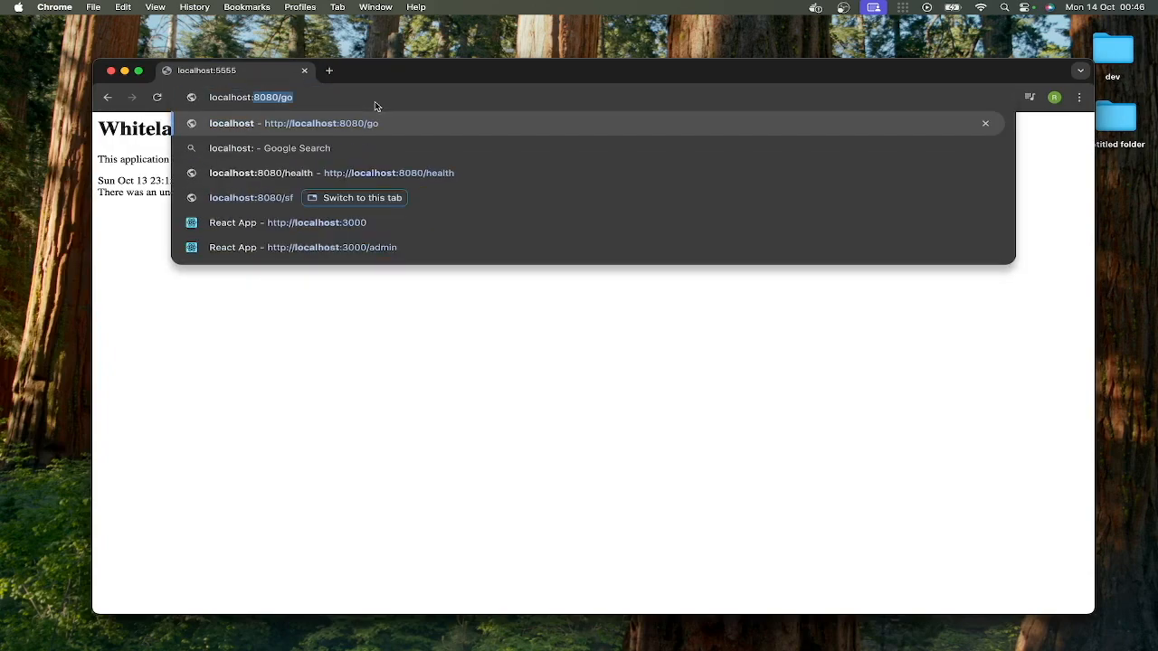
text(808)
key(BackSpace)
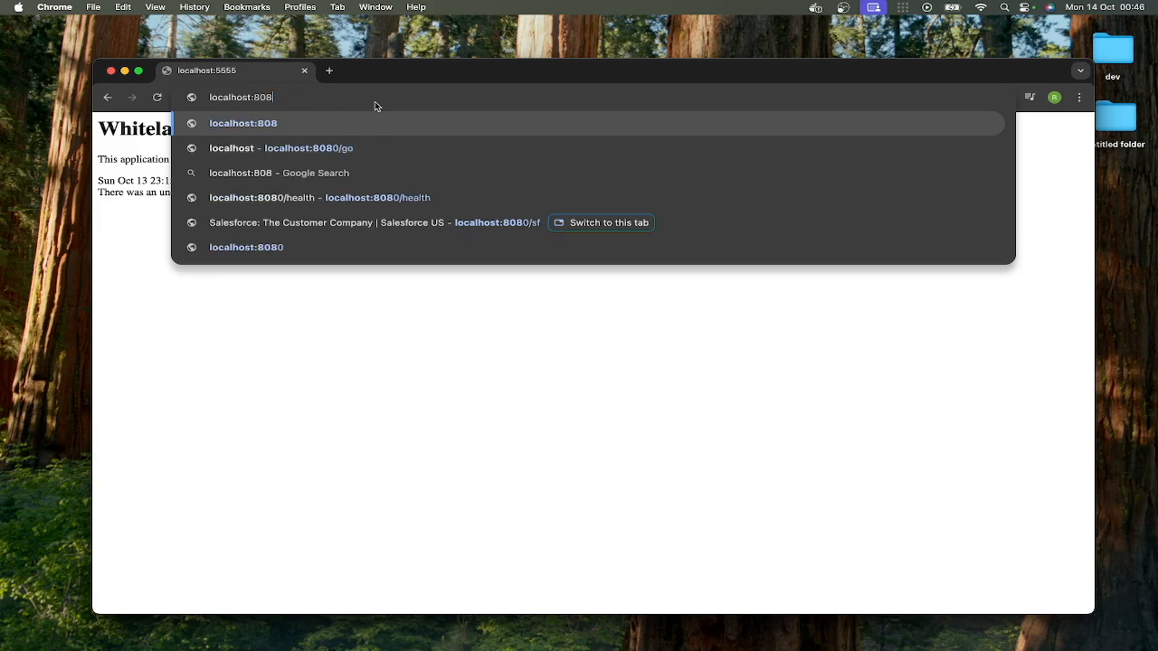
text(0)
key(Return)
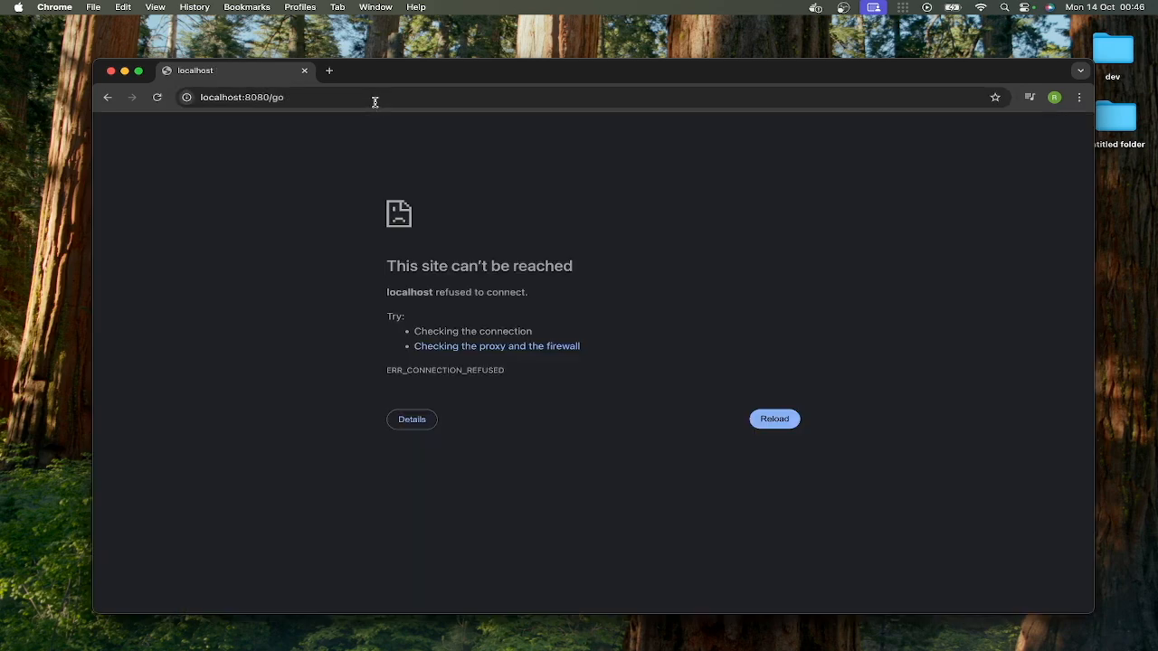
click(374, 101)
key(BackSpace)
key(BackSpace)
key(BackSpace)
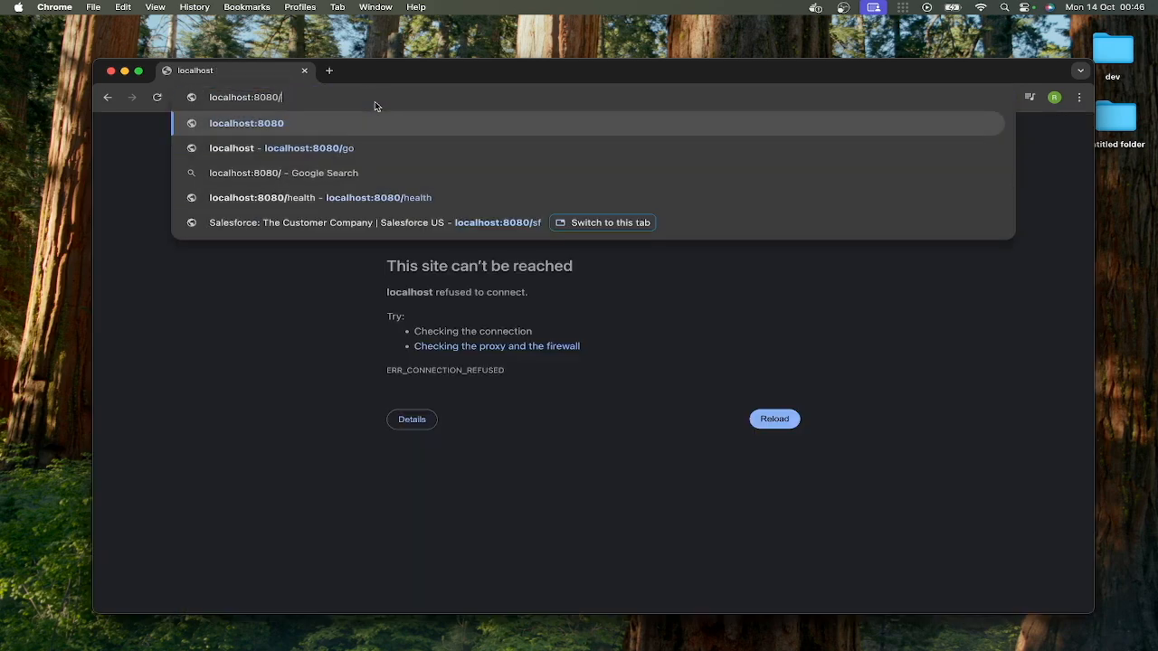
key(Return)
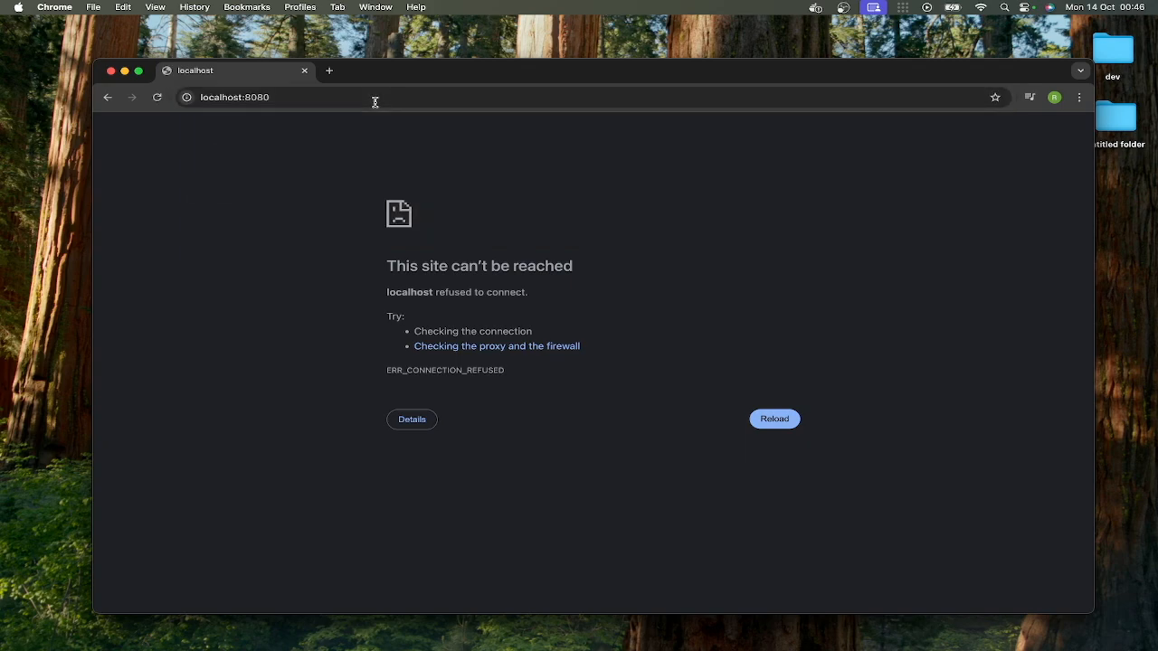
click(367, 102)
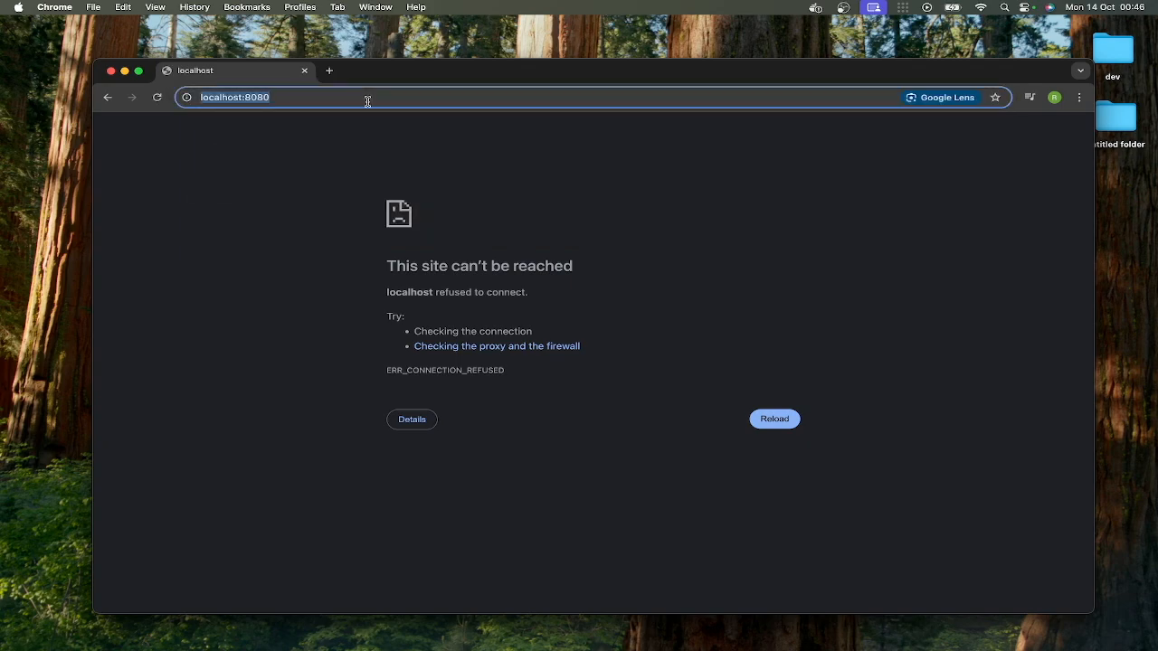
text(localhost:)
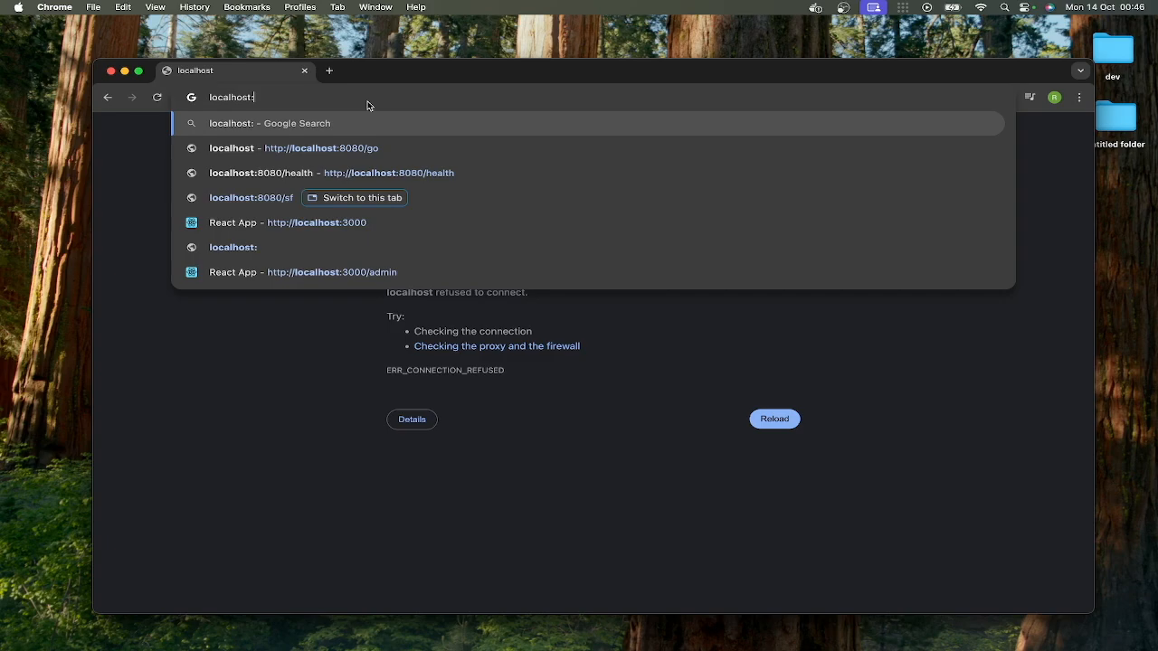
text(5555)
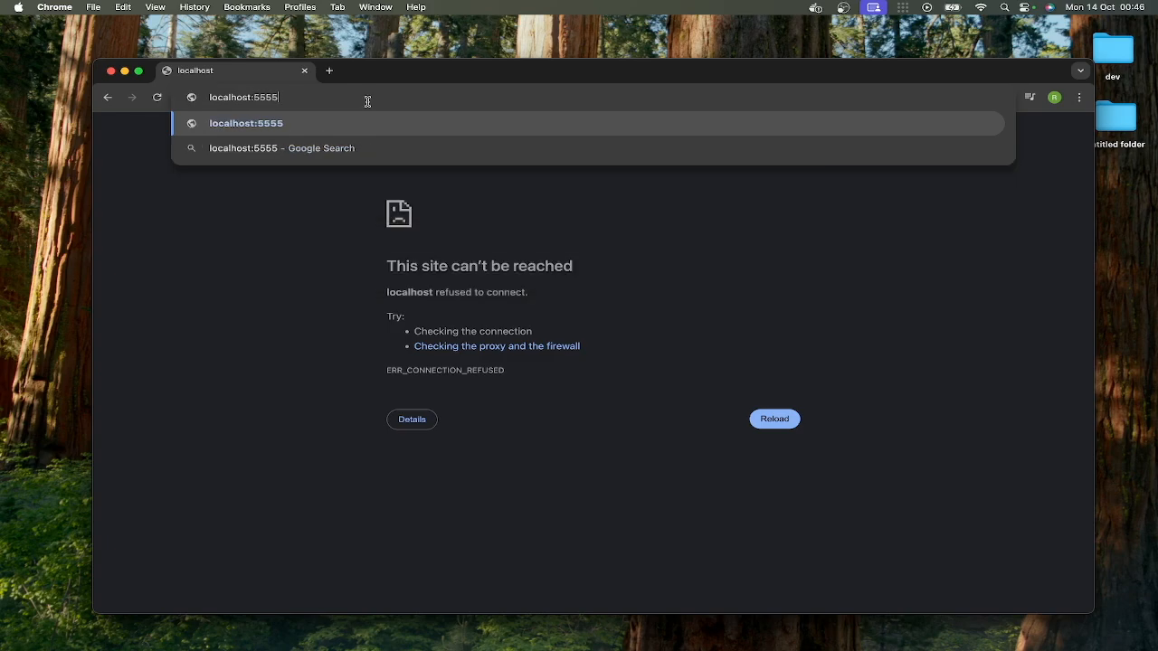
key(Return)
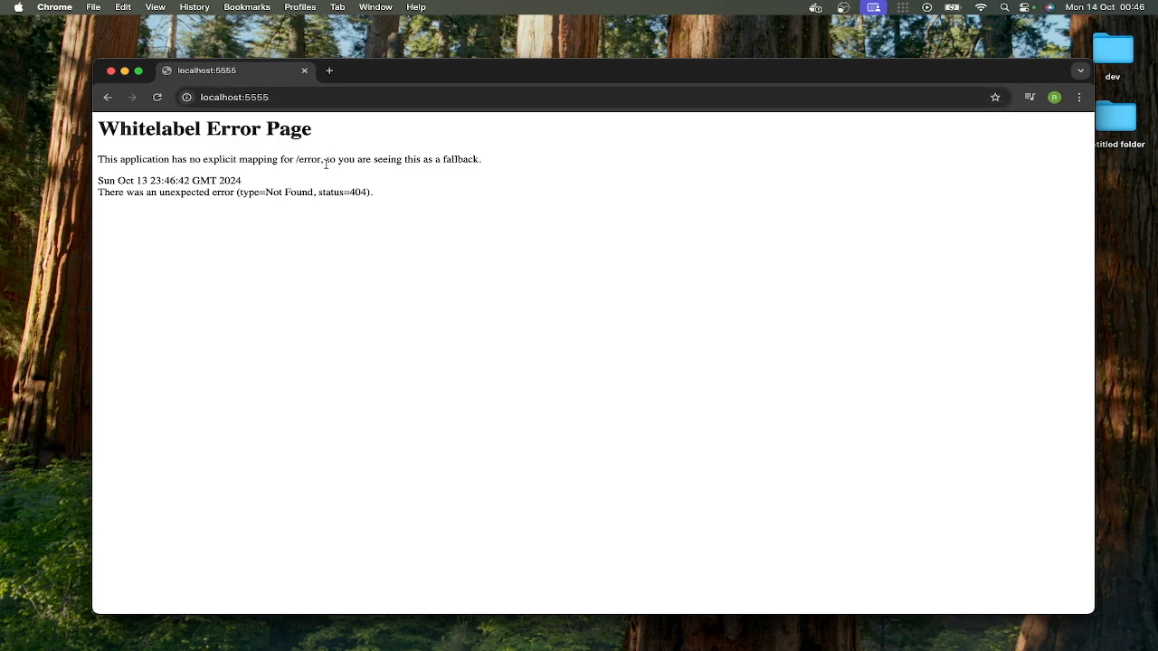
Change the address from the go path to localhost:5555/sf and load it through the gateway.
click(282, 97)
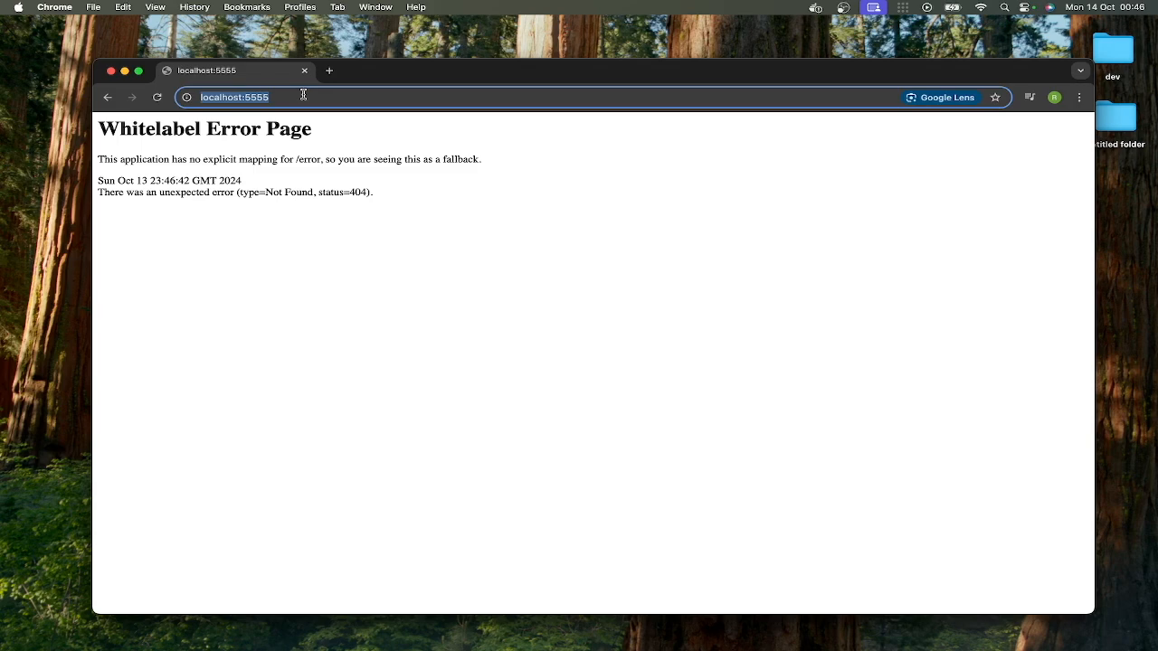
key(Right)
text(/)
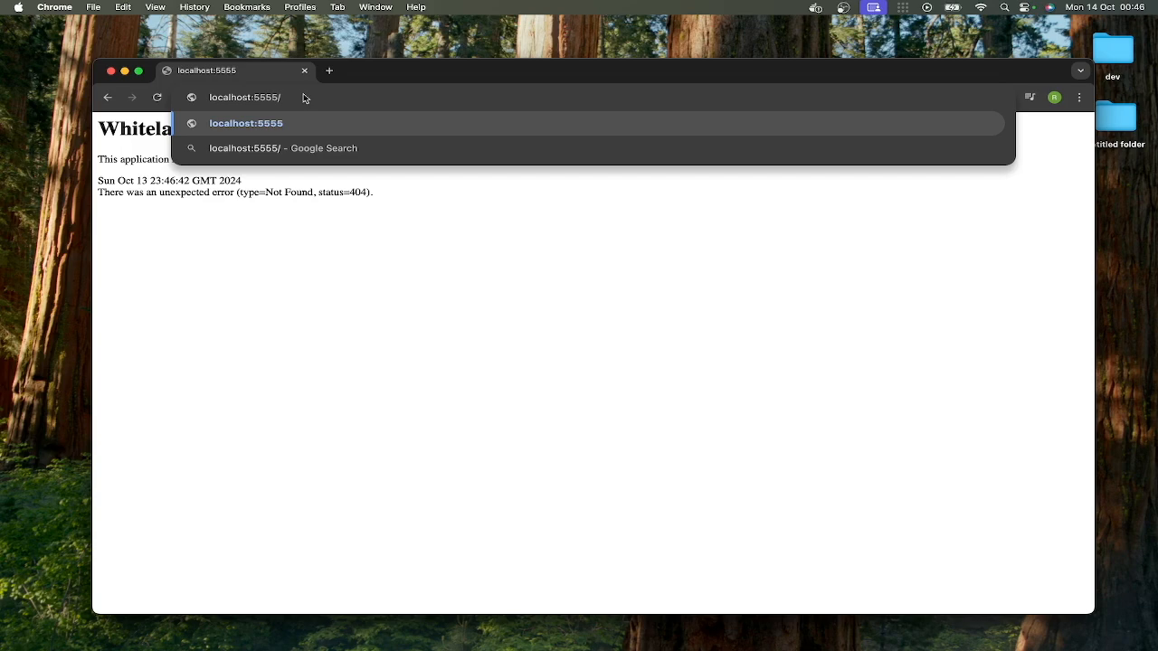
text(go)
key(BackSpace)
key(BackSpace)
text(sf)
key(Return)
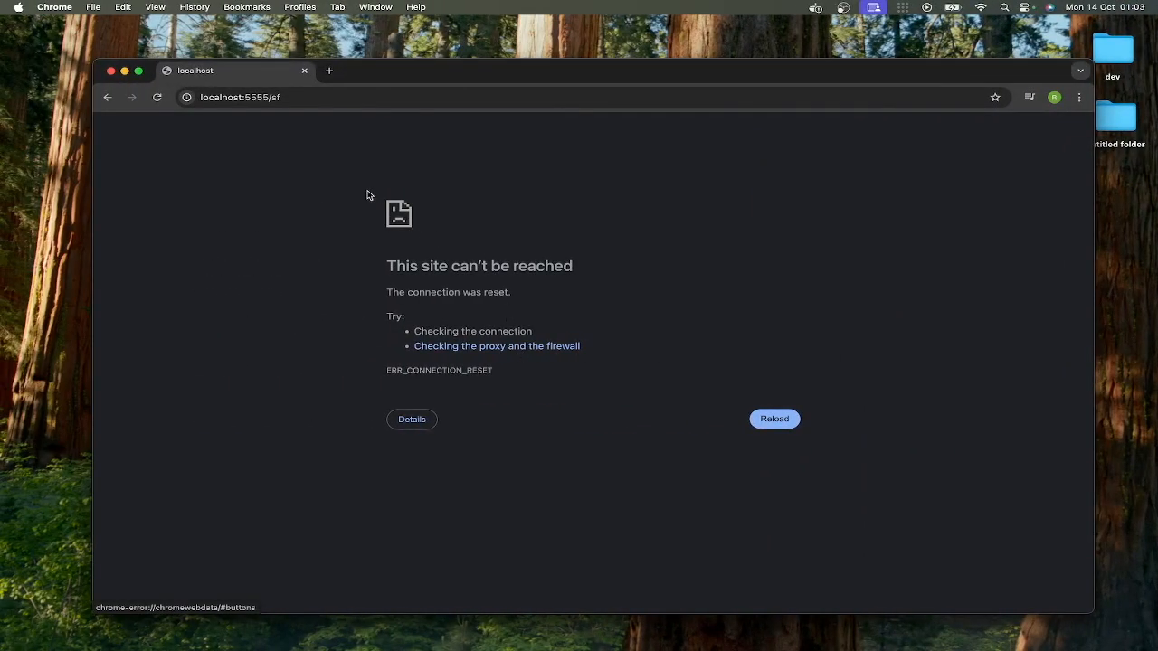
Reload localhost:5555/sf after the page fails.
click(320, 96)
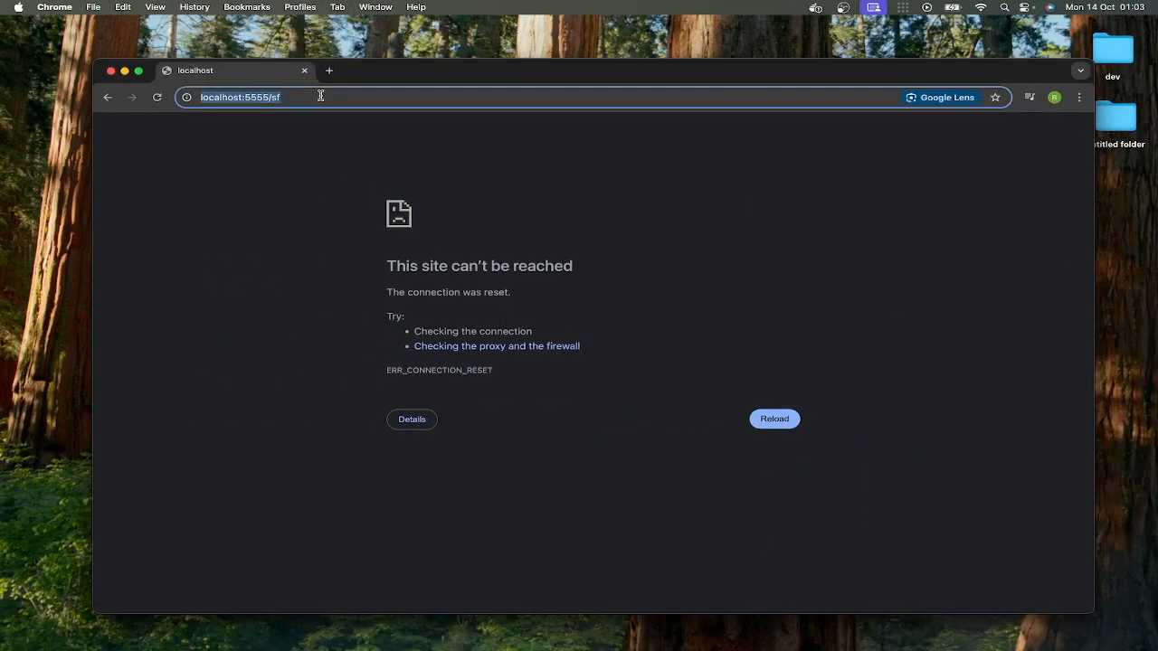
key(Return)
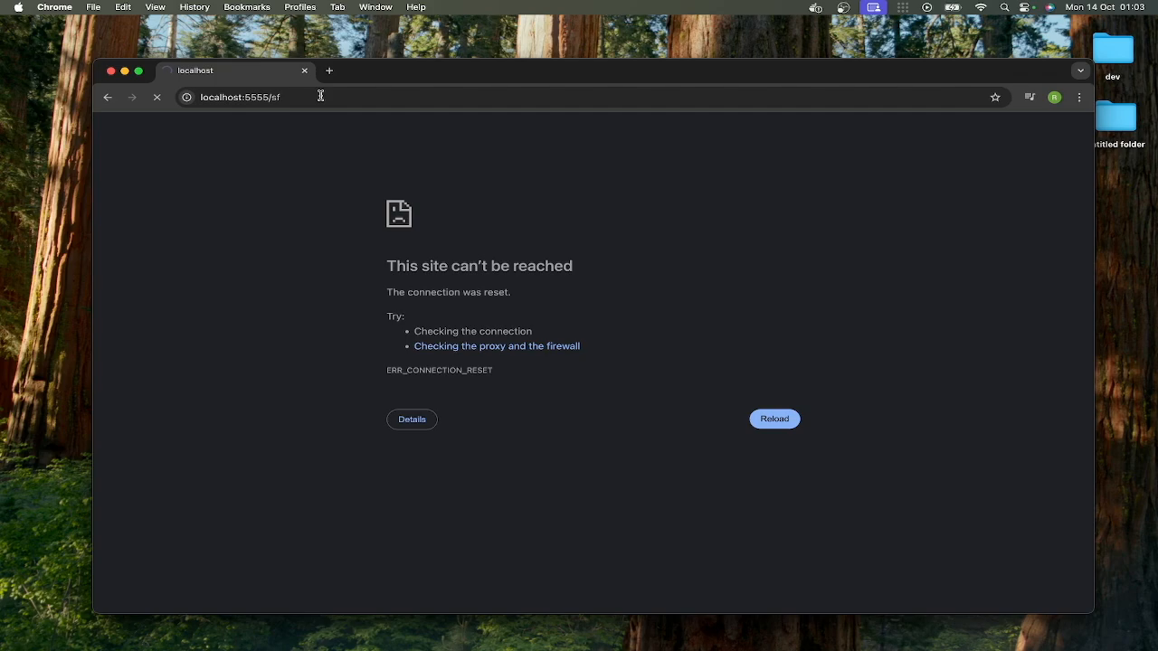